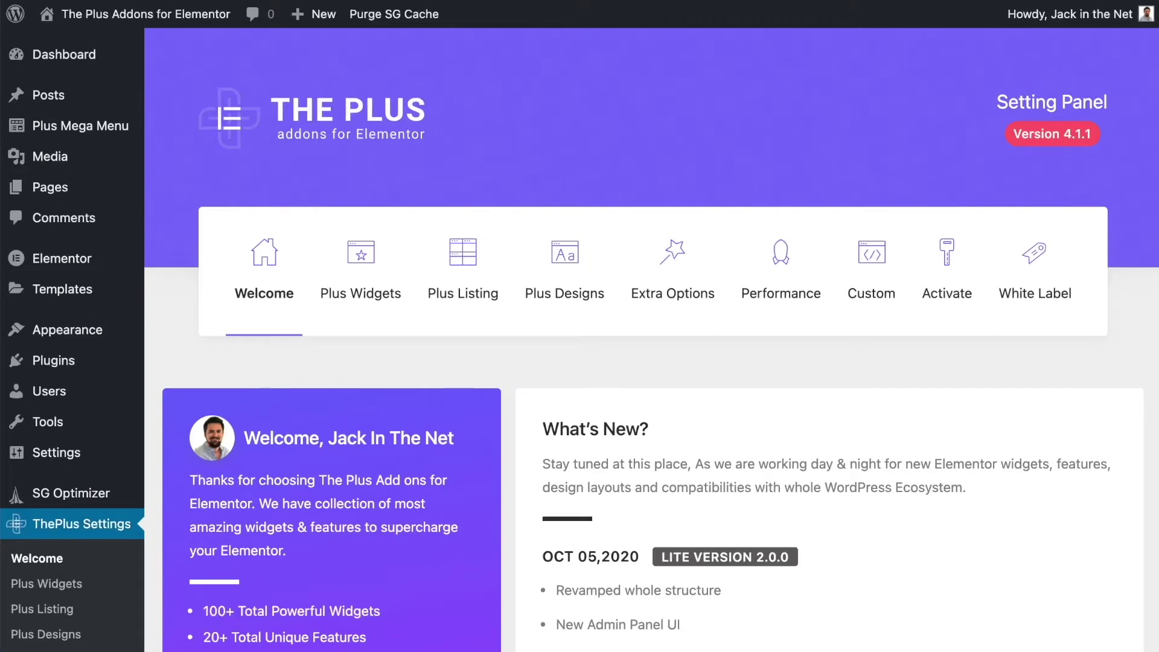
Confirm the Hotspot widget is enabled in Plus Widgets by searching 'hot', and save
click(362, 266)
scroll(525, 277, down, 3)
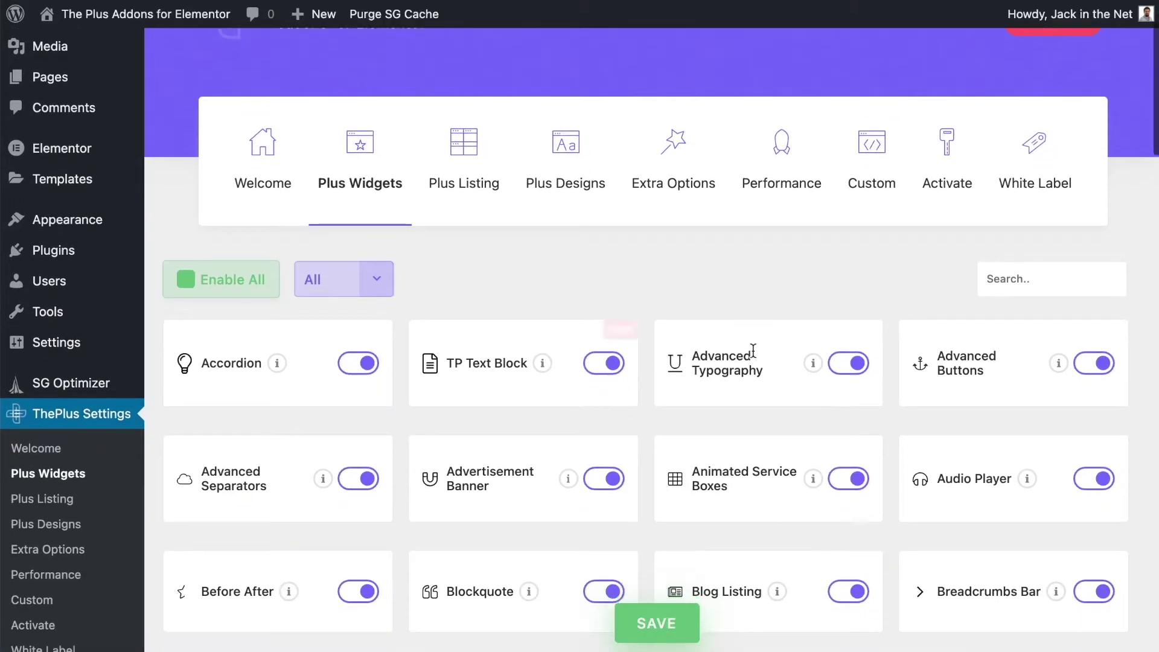
click(1014, 239)
text(hot)
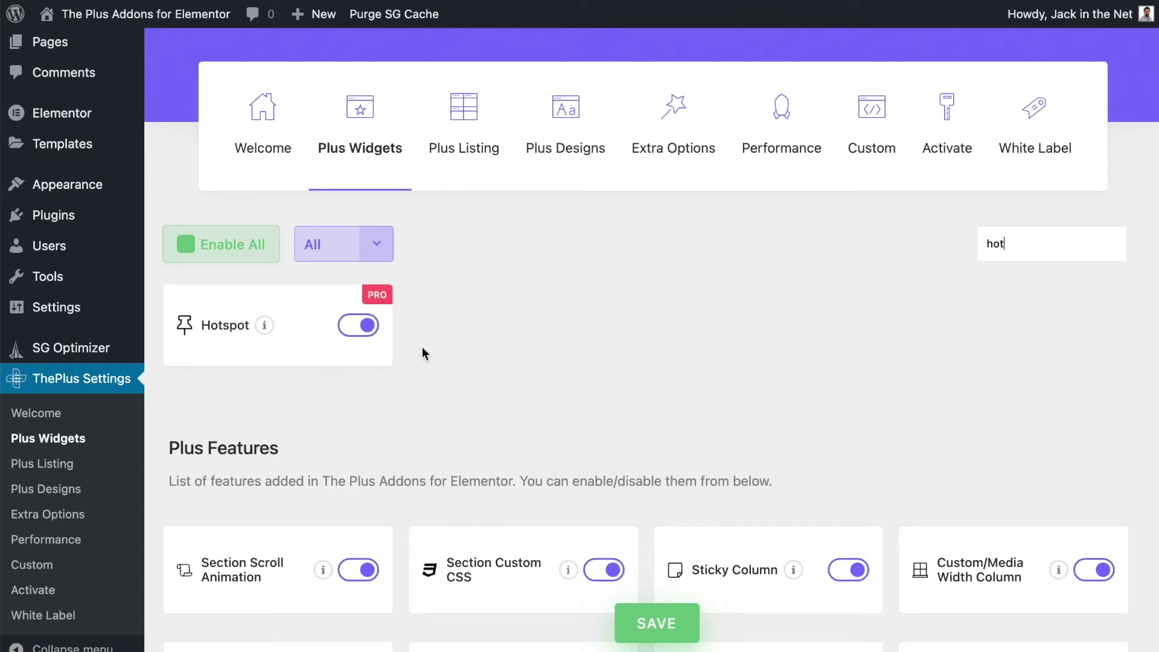
click(663, 626)
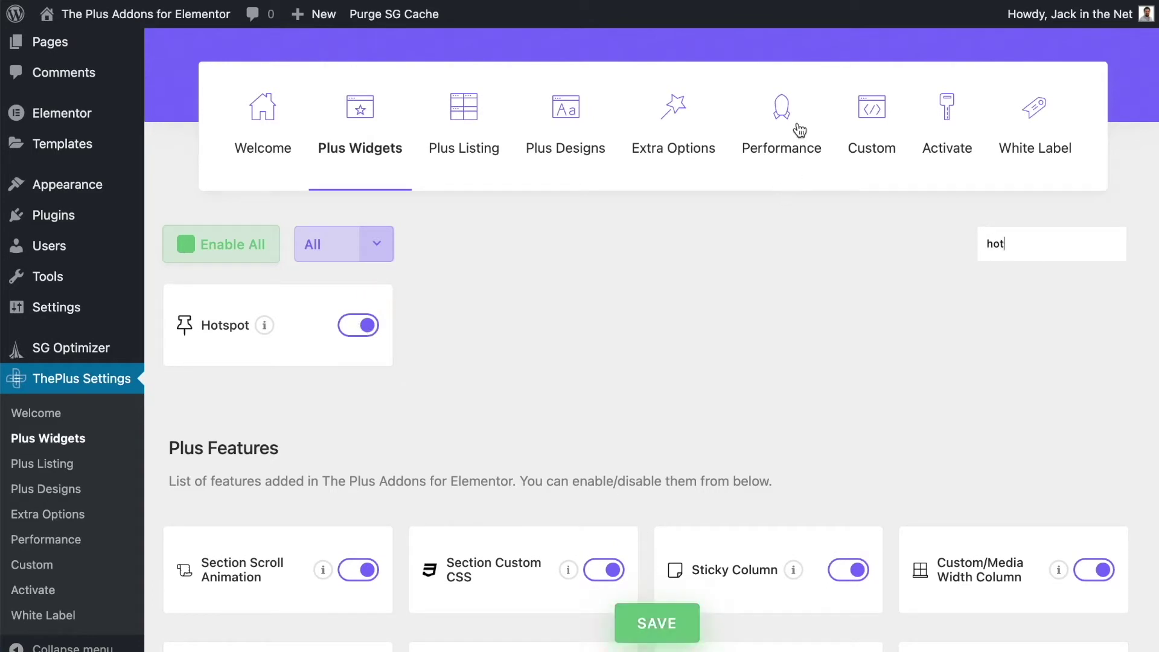
Purge all of the Plus Addons cache from the Performance tab
click(776, 109)
scroll(680, 484, down, 3)
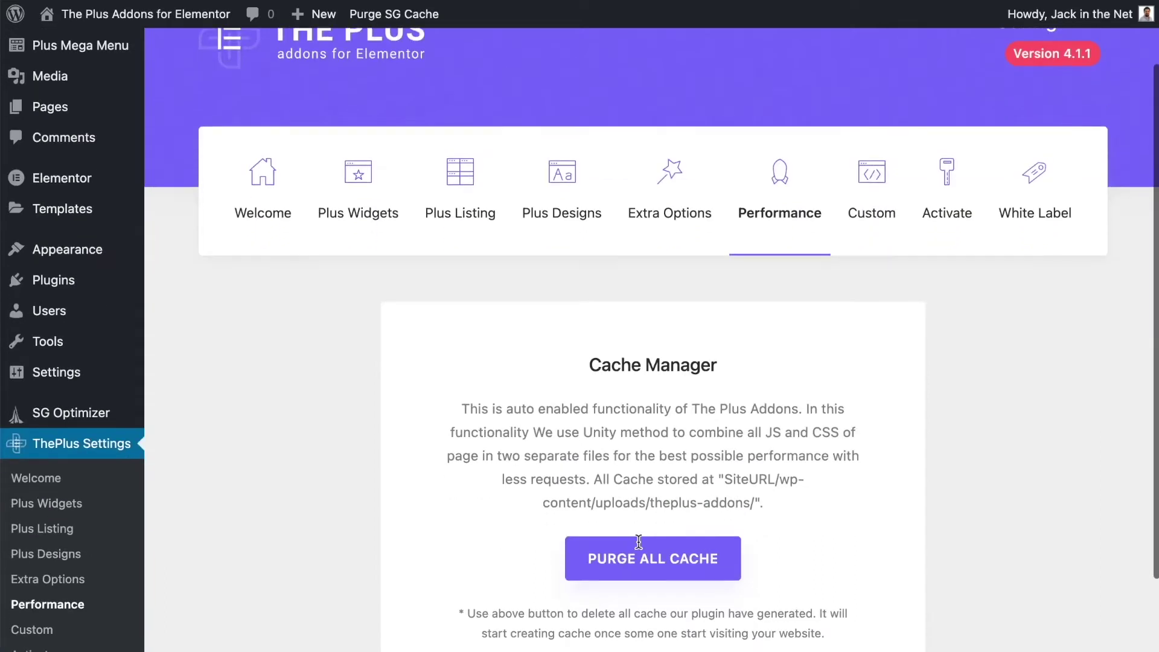
click(631, 569)
click(737, 119)
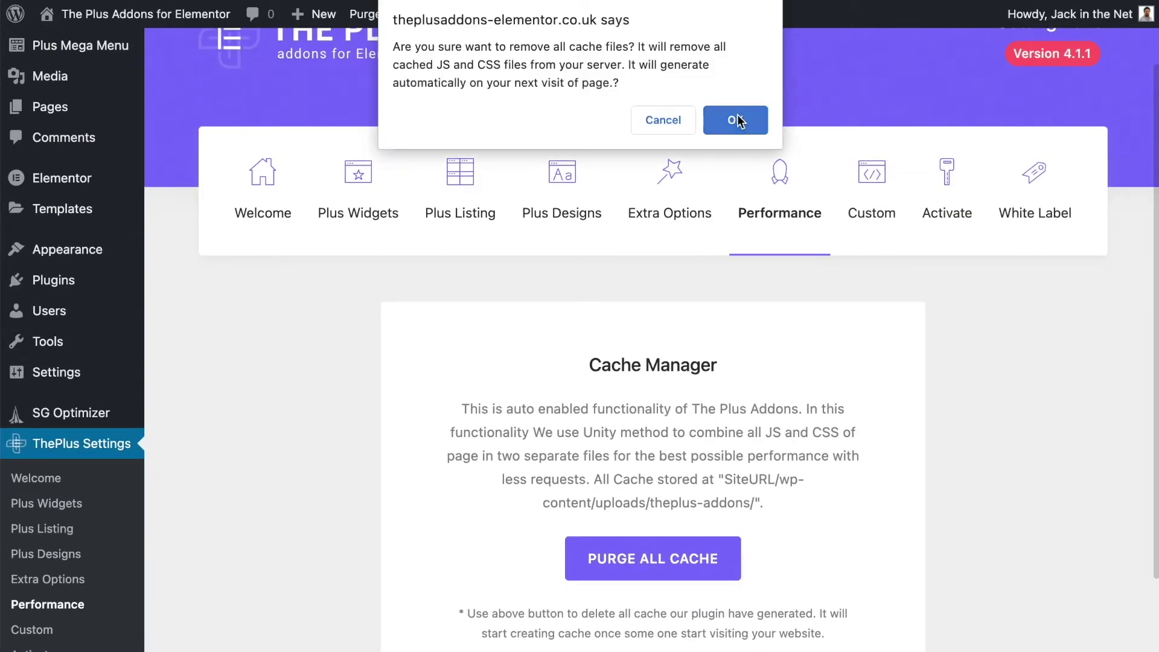
Purge the SG cache and visit the live site
scroll(566, 140, up, 2)
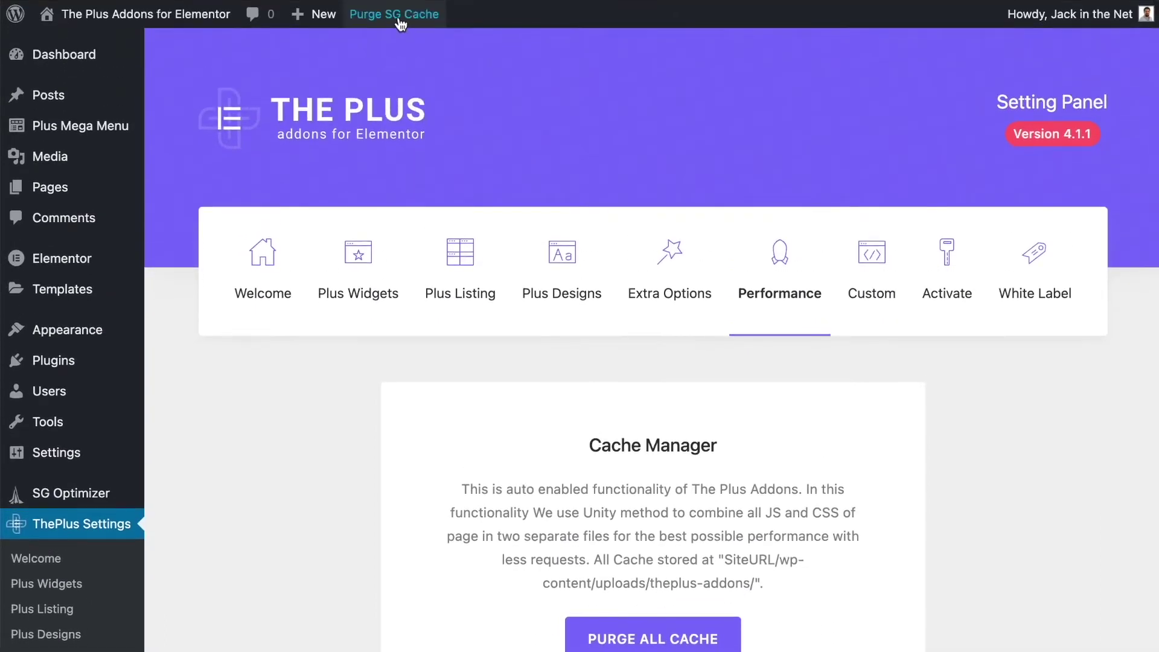
click(403, 18)
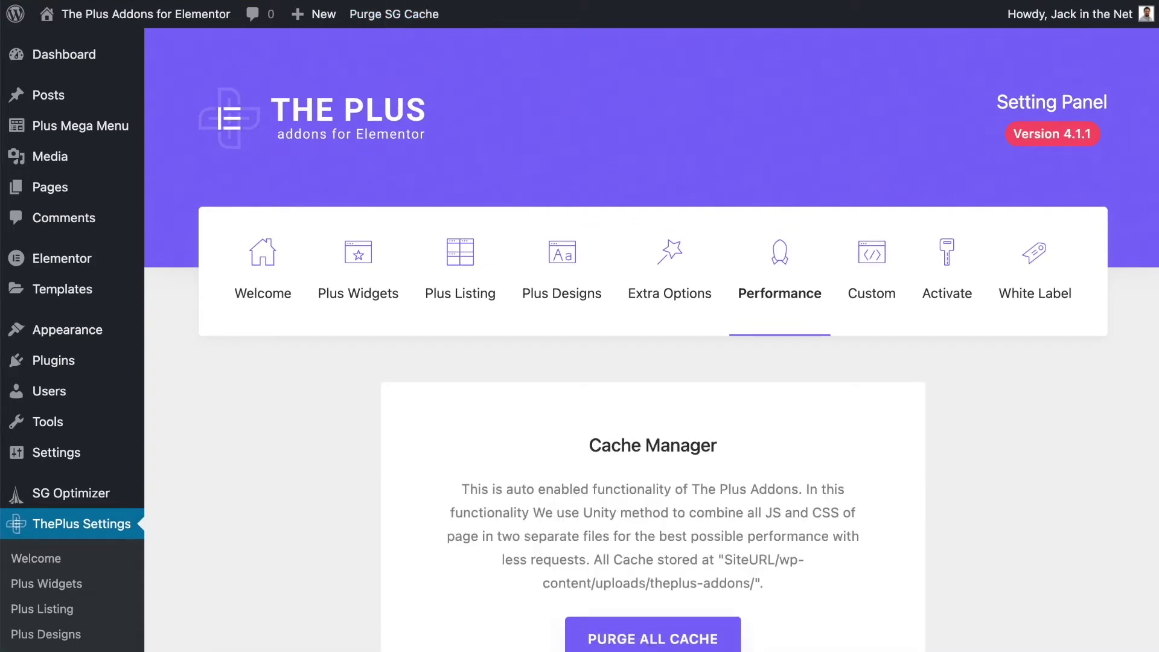
mouse_move(151, 15)
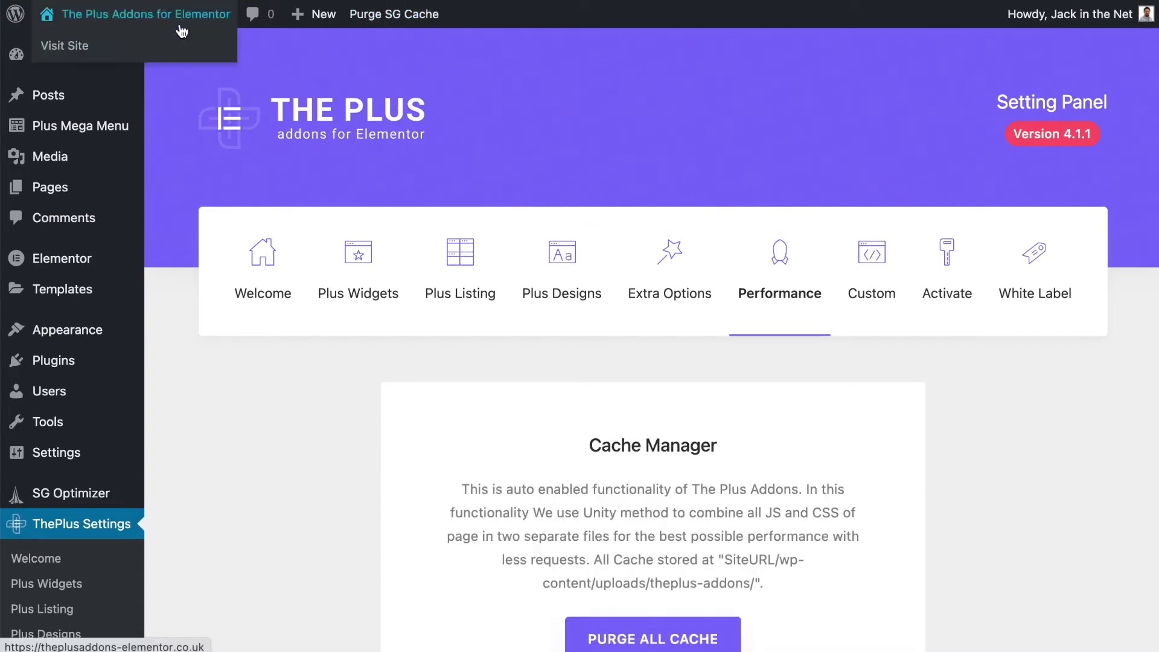
click(85, 47)
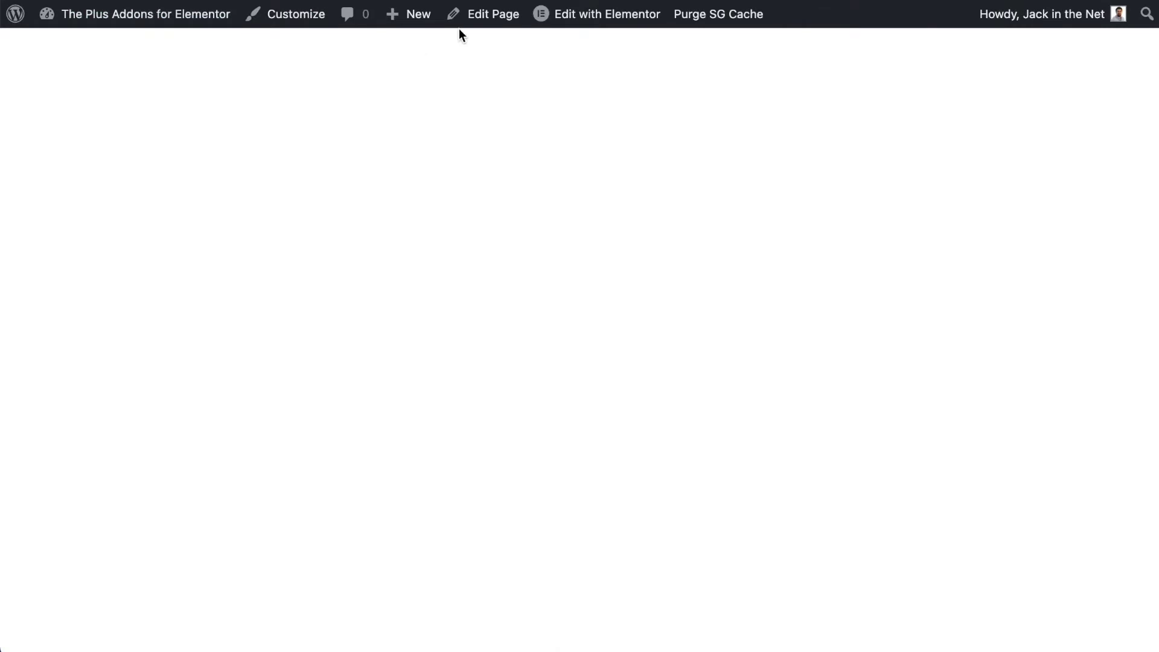
Open the page in Elementor and collapse the BASIC, PRO and GENERAL widget categories
click(570, 26)
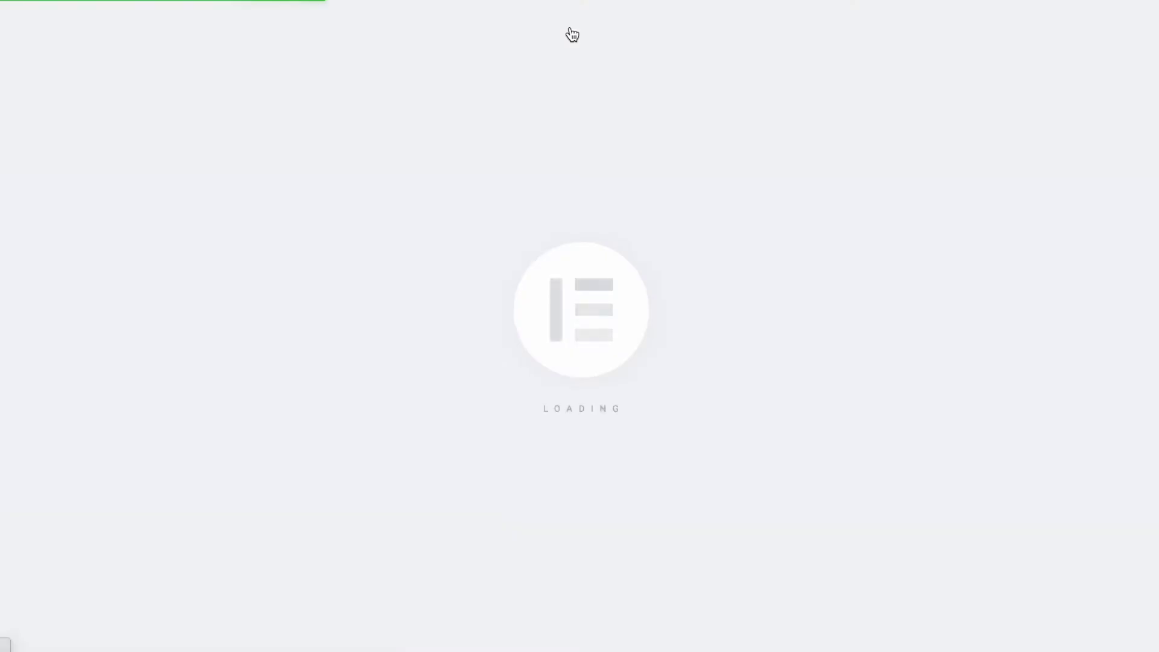
click(151, 126)
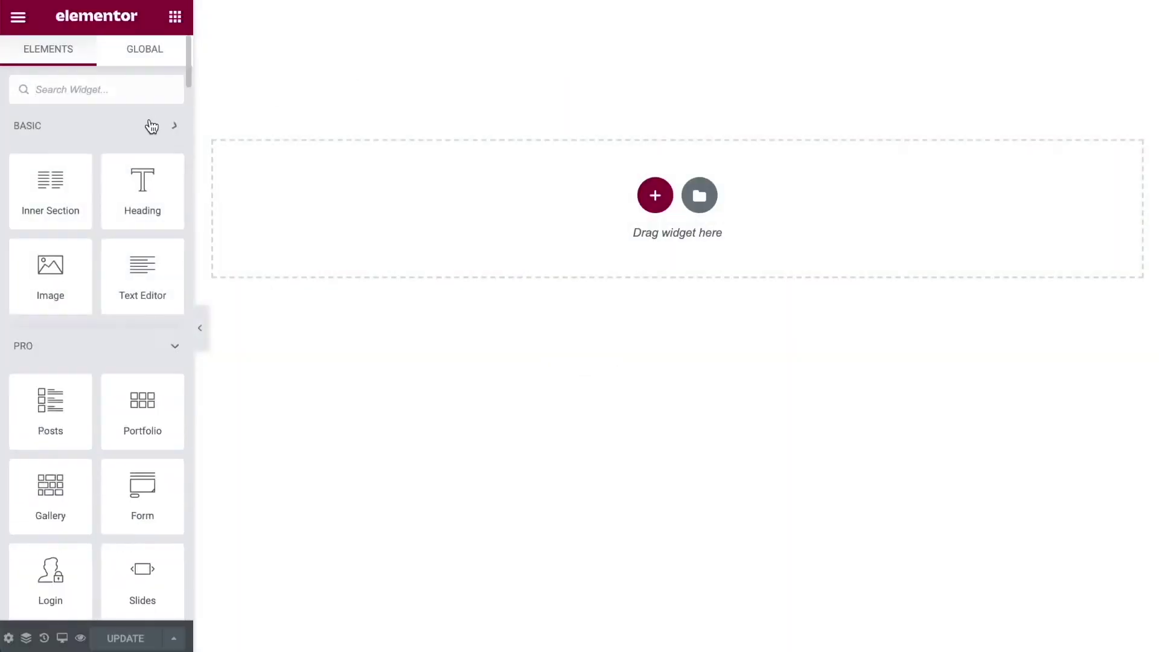
click(158, 173)
click(105, 220)
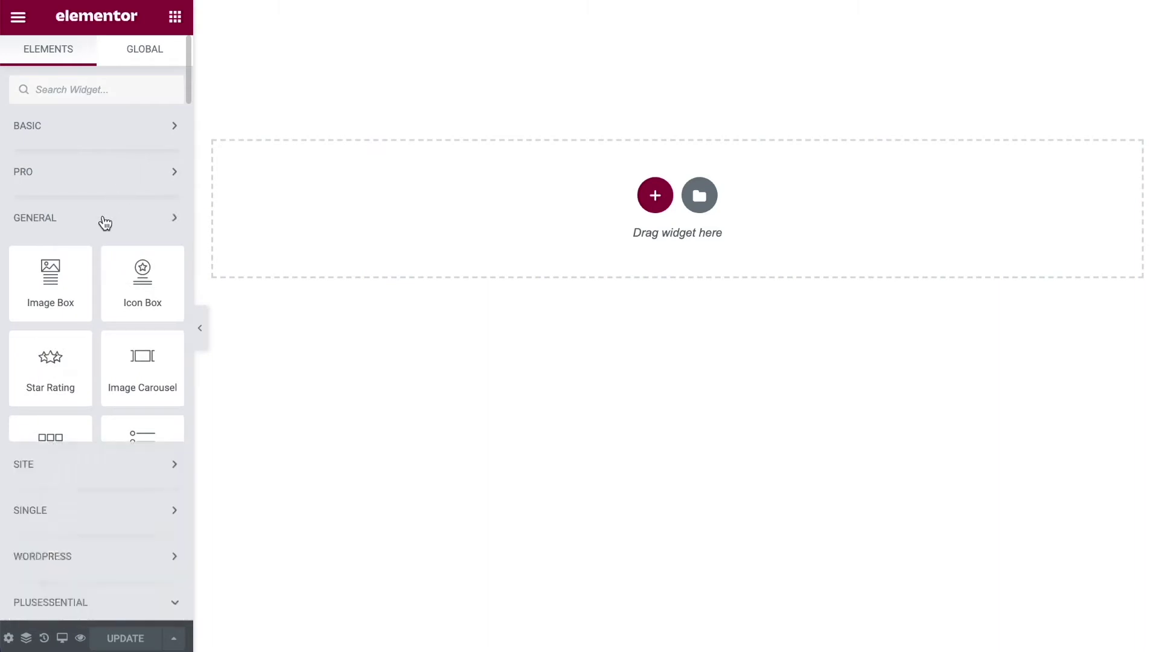
scroll(104, 398, down, 5)
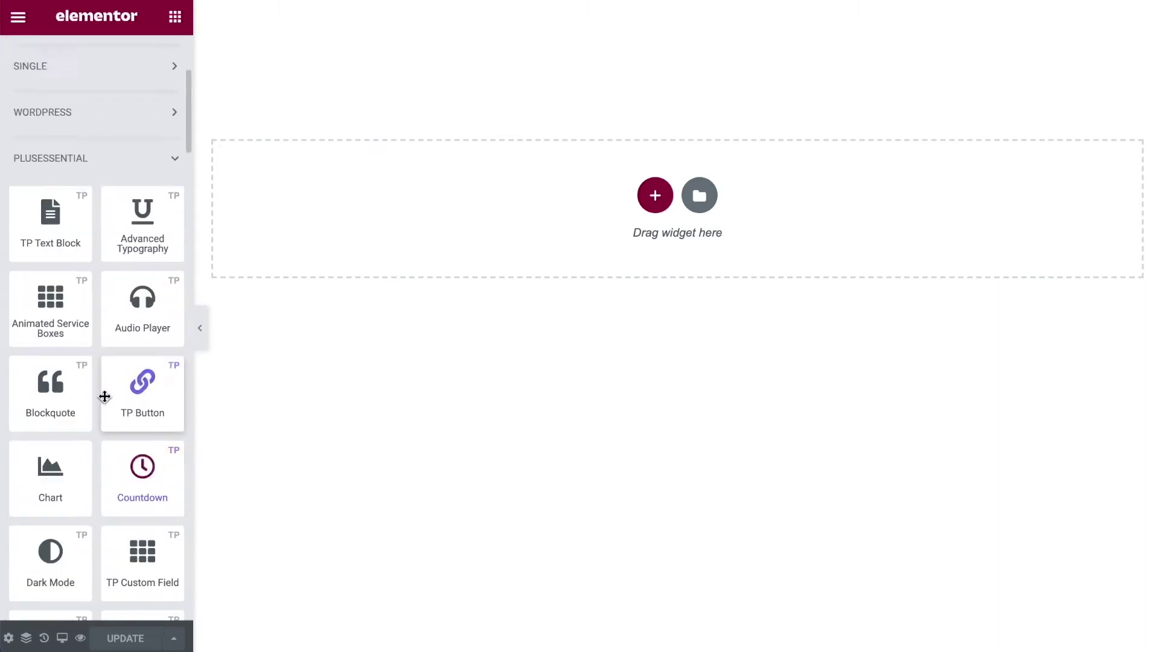
scroll(100, 380, up, 5)
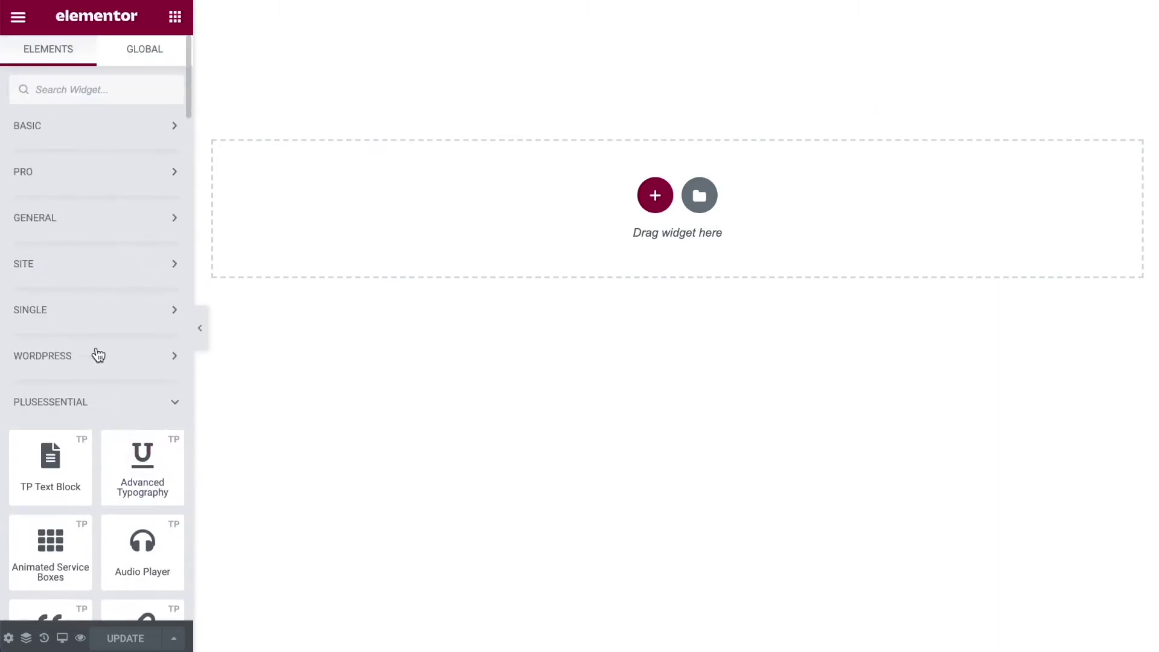
Search widgets for 'hot' and drag the Hotspot widget to the top of the page
click(103, 85)
text(hot)
drag(48, 310, 530, 230)
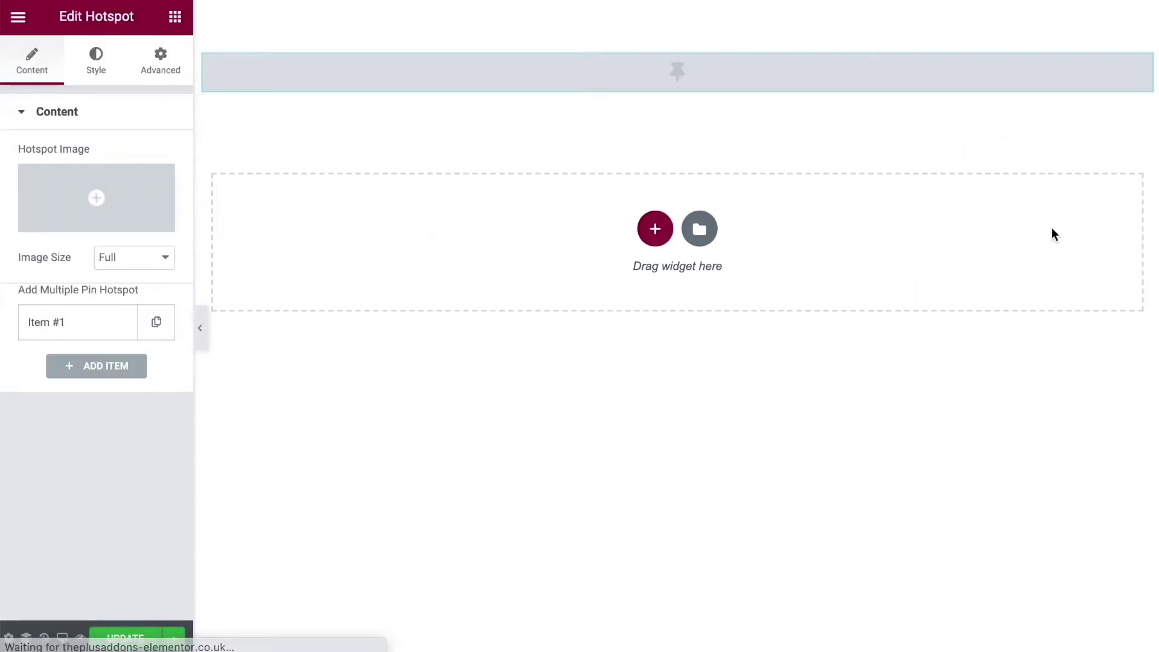
Insert Startup_Concept.png from the media library as the Hotspot image
click(107, 189)
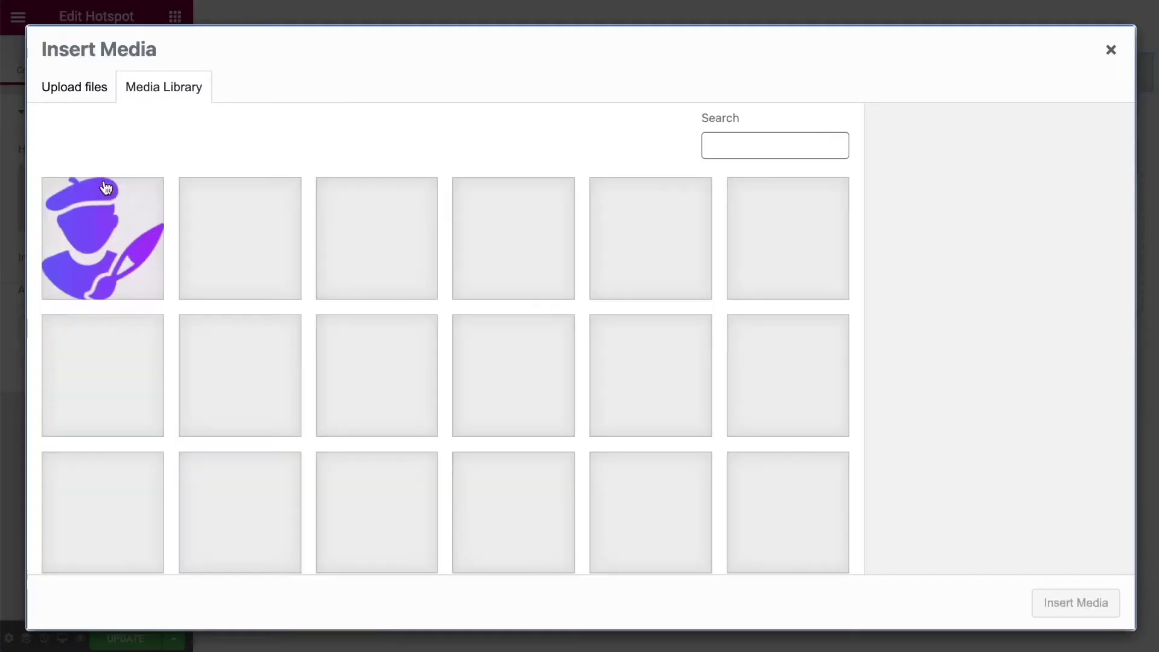
click(509, 247)
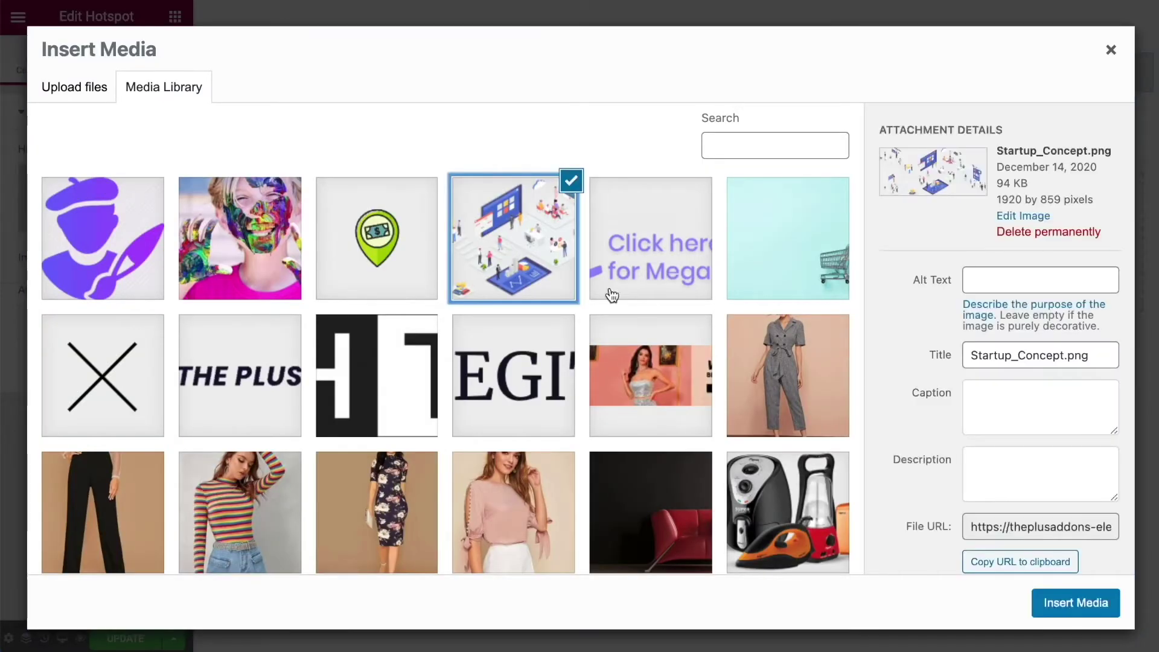
click(1102, 601)
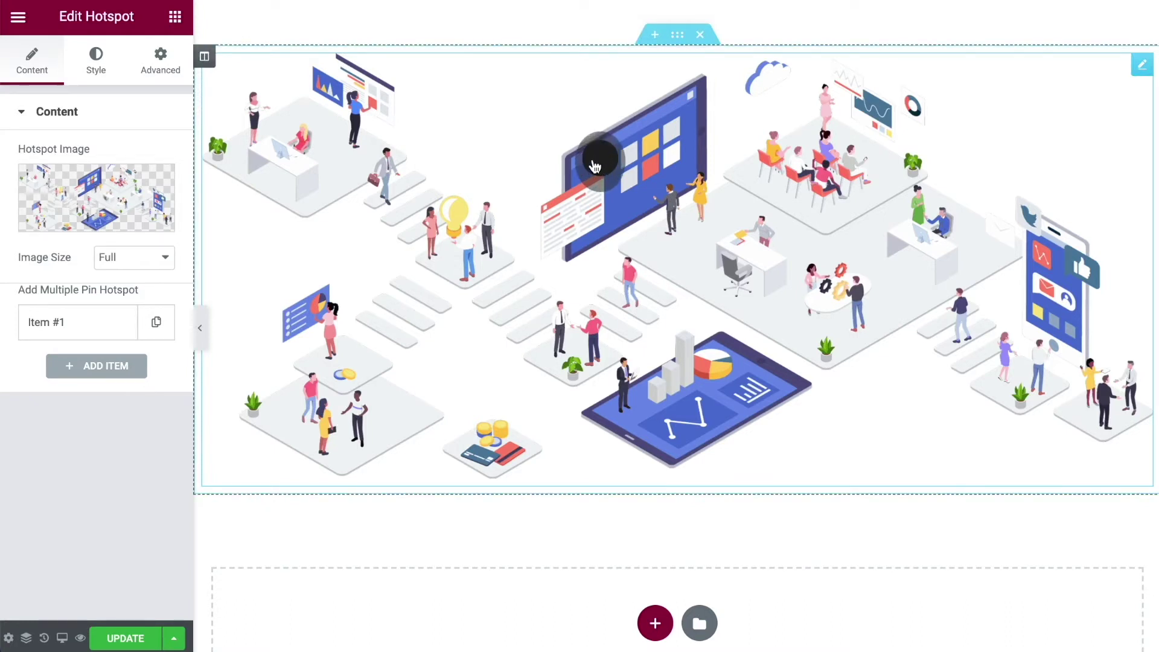
mouse_move(595, 165)
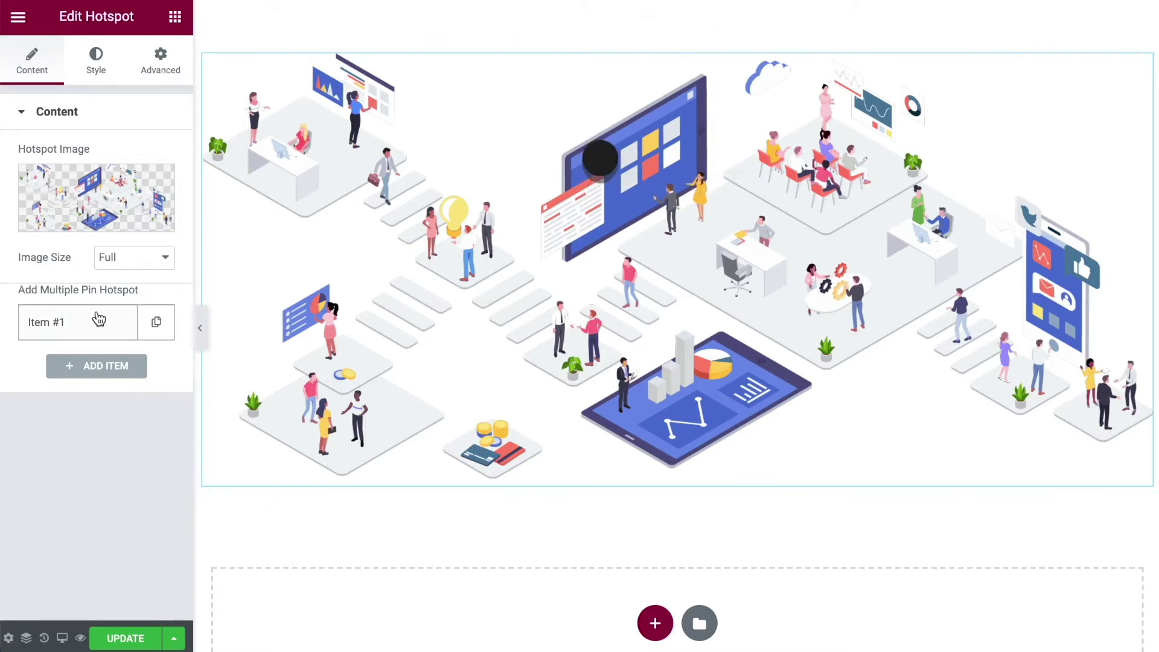
Expand the first pin's settings, keep the Icon pin type and try the Icons Mind icon set
click(75, 329)
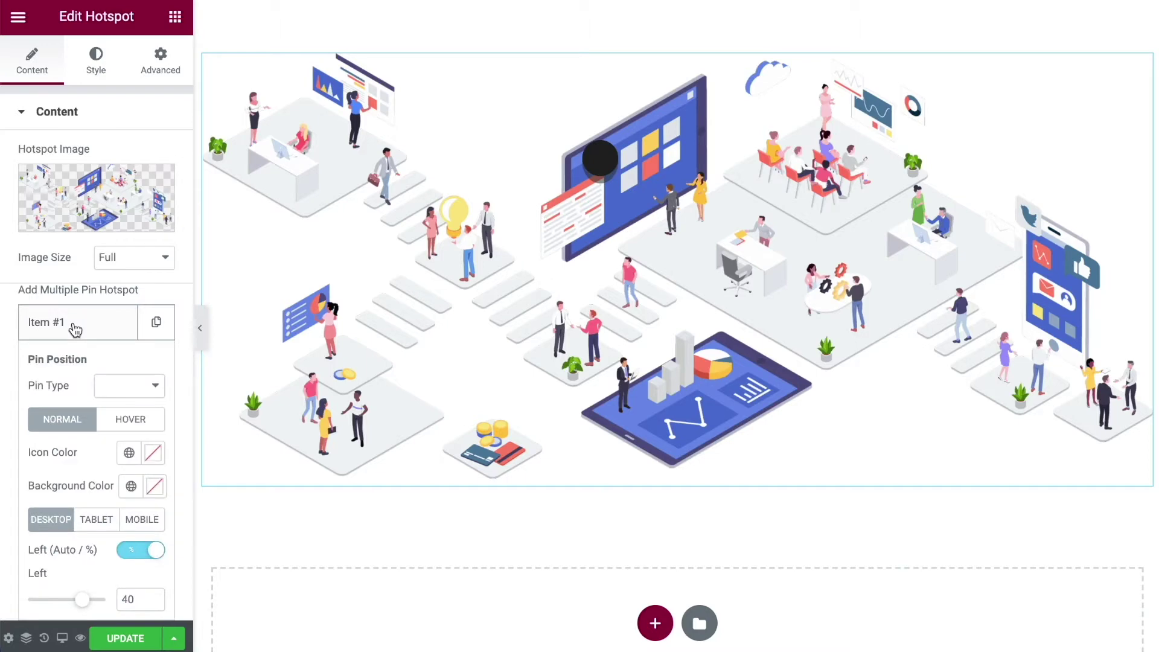
scroll(75, 327, down, 2)
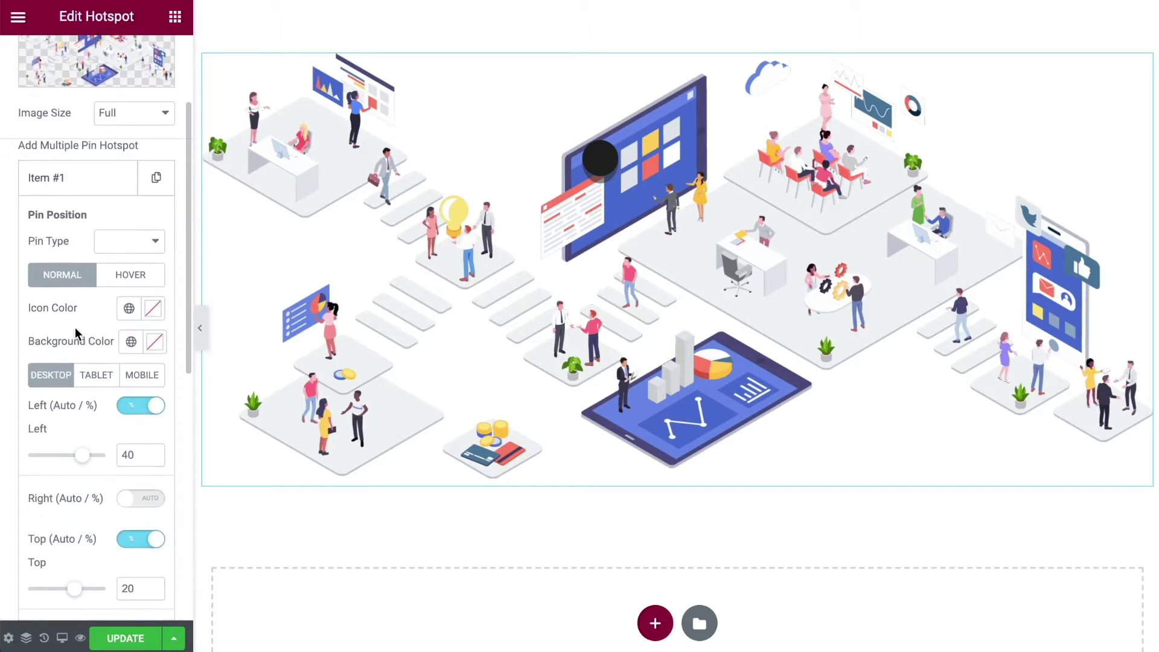
click(110, 253)
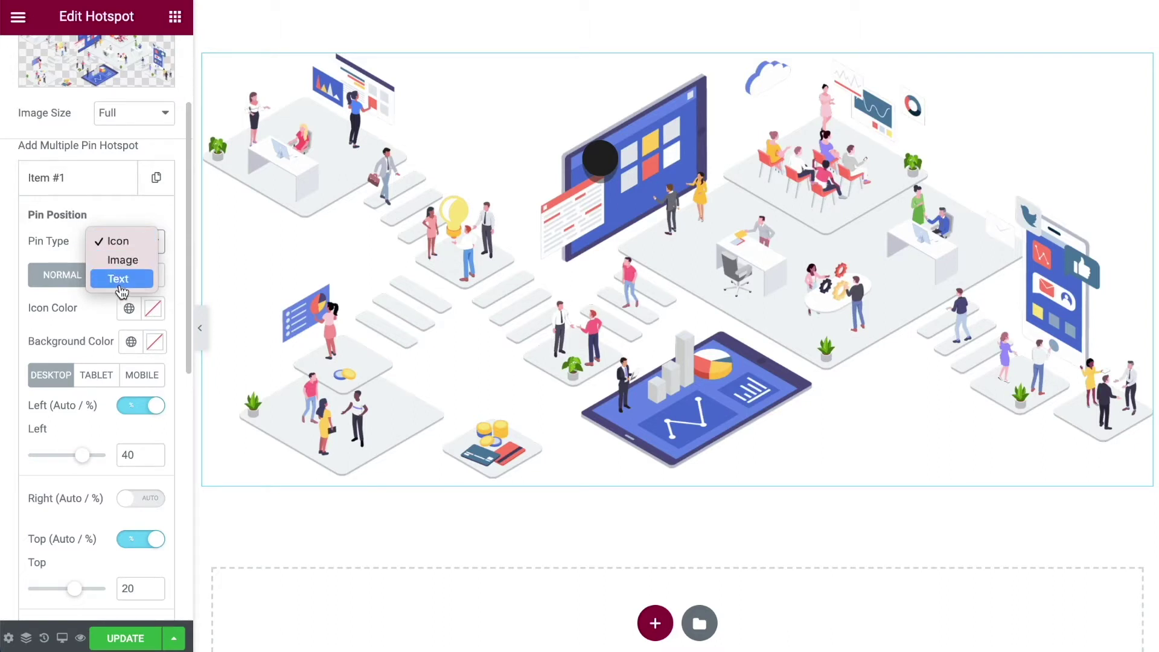
click(59, 241)
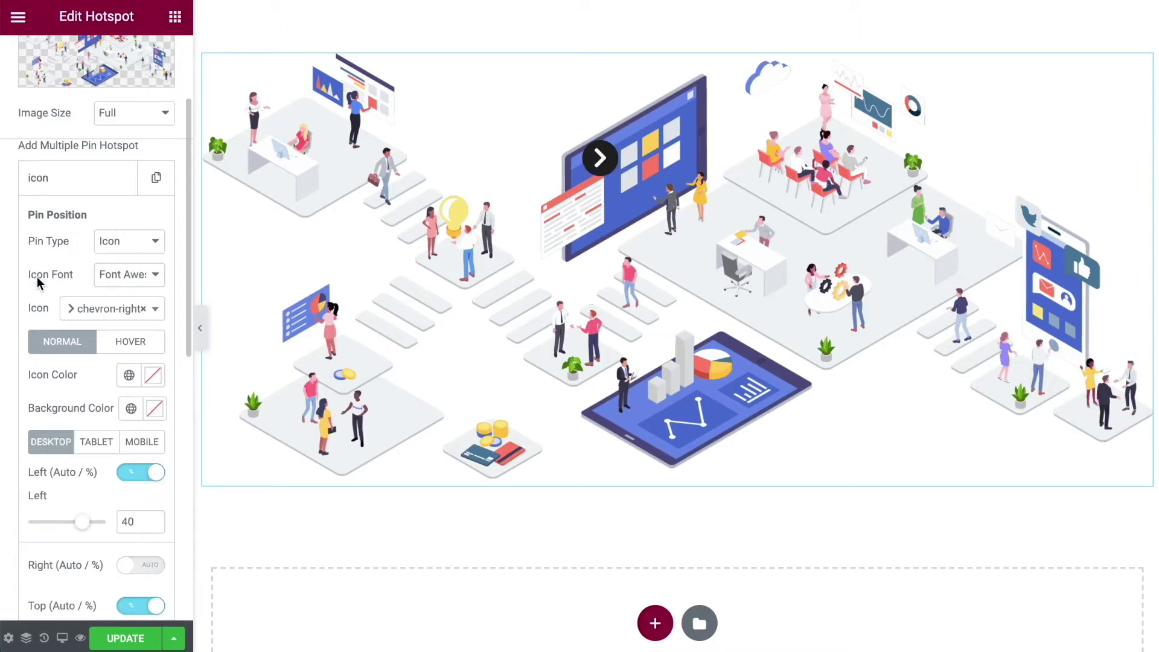
click(121, 279)
click(129, 294)
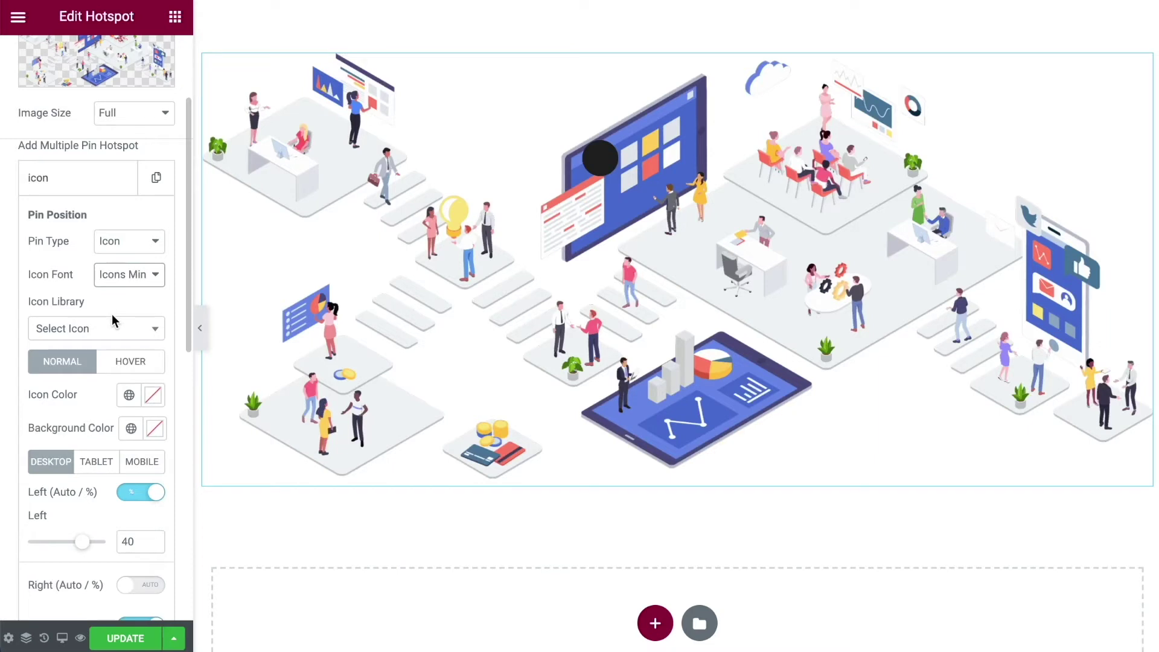
Switch the icon font to Font Awesome and pick the laptop icon via a 'lap' search
click(94, 330)
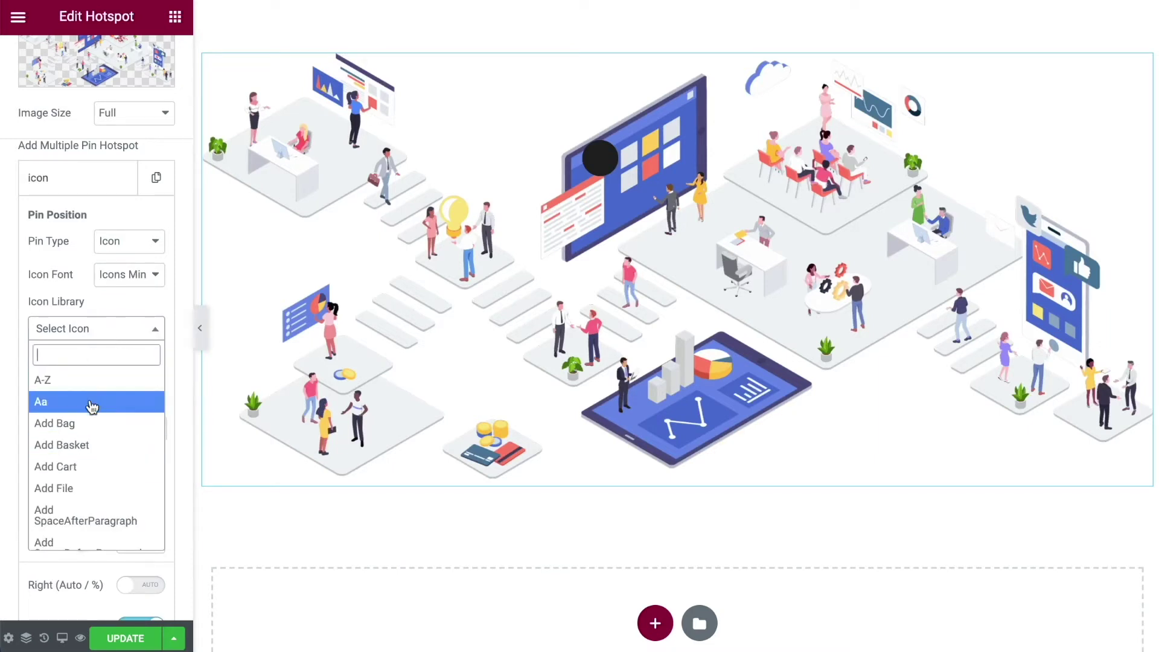
click(129, 272)
click(130, 275)
click(130, 275)
click(129, 253)
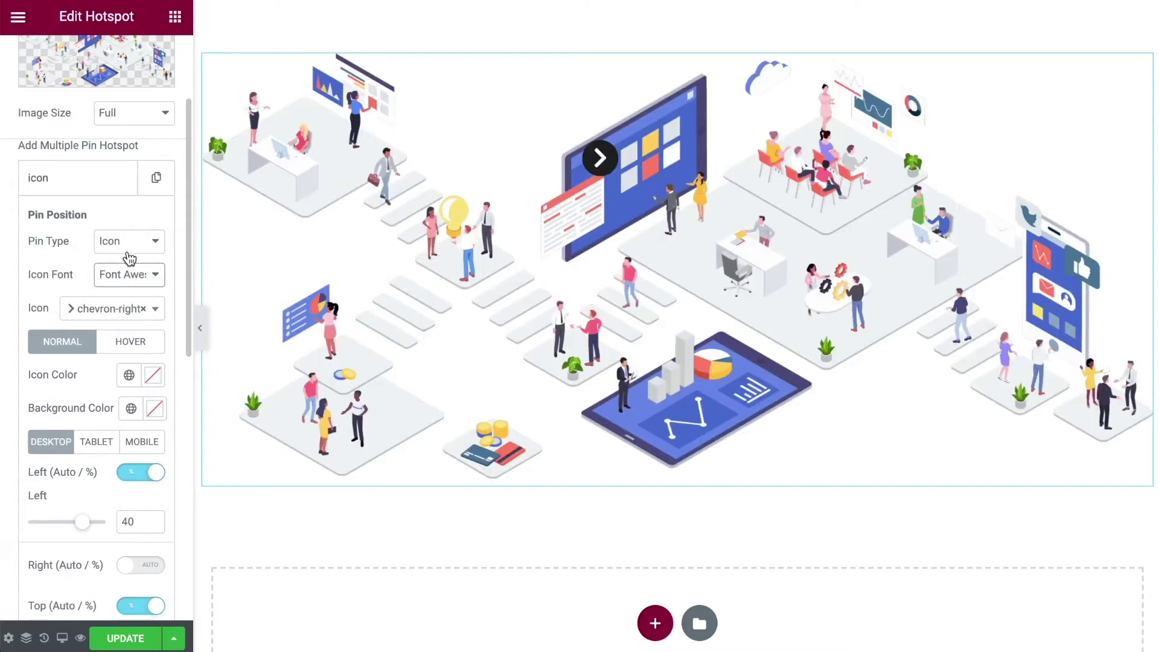
click(148, 311)
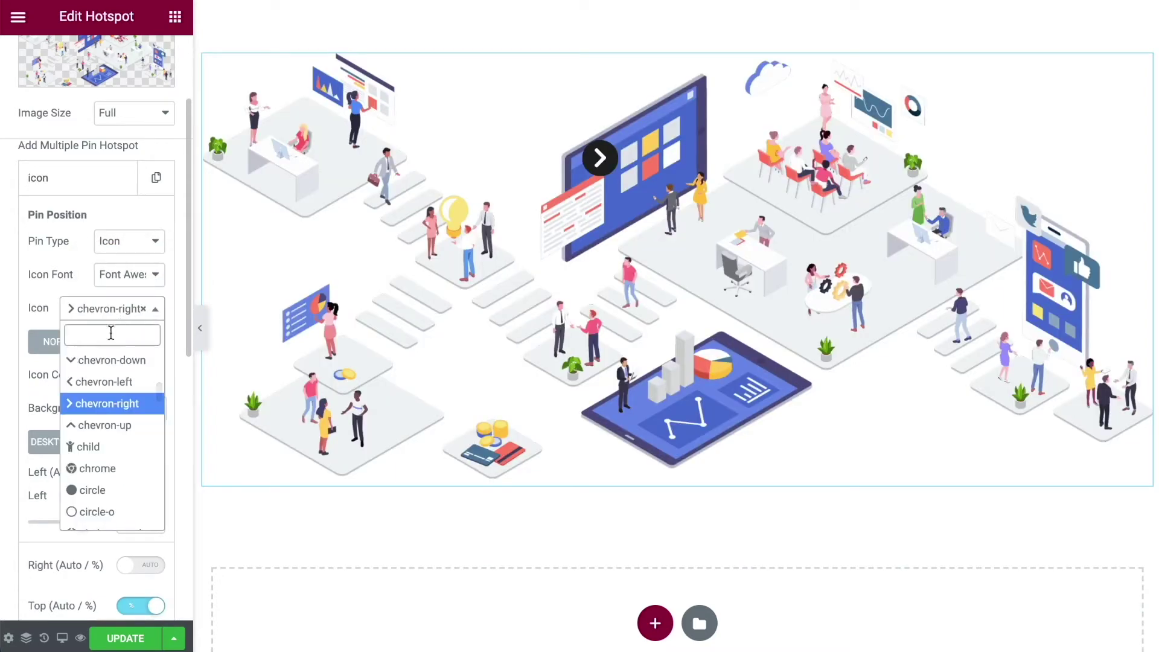
text(laptop)
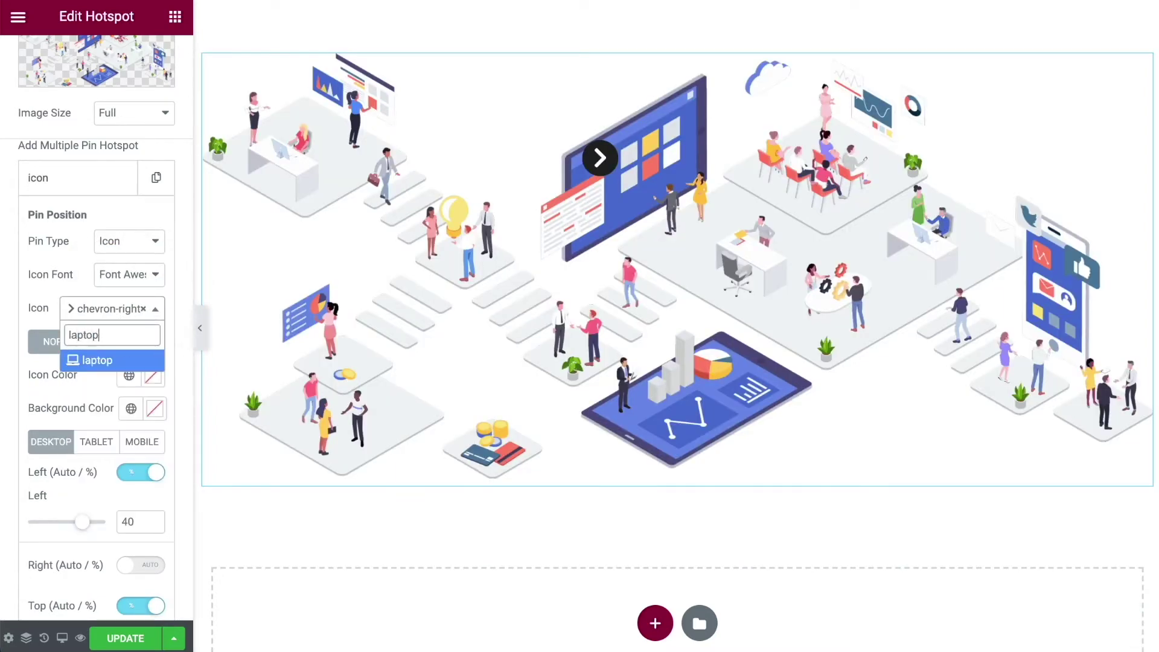
click(102, 361)
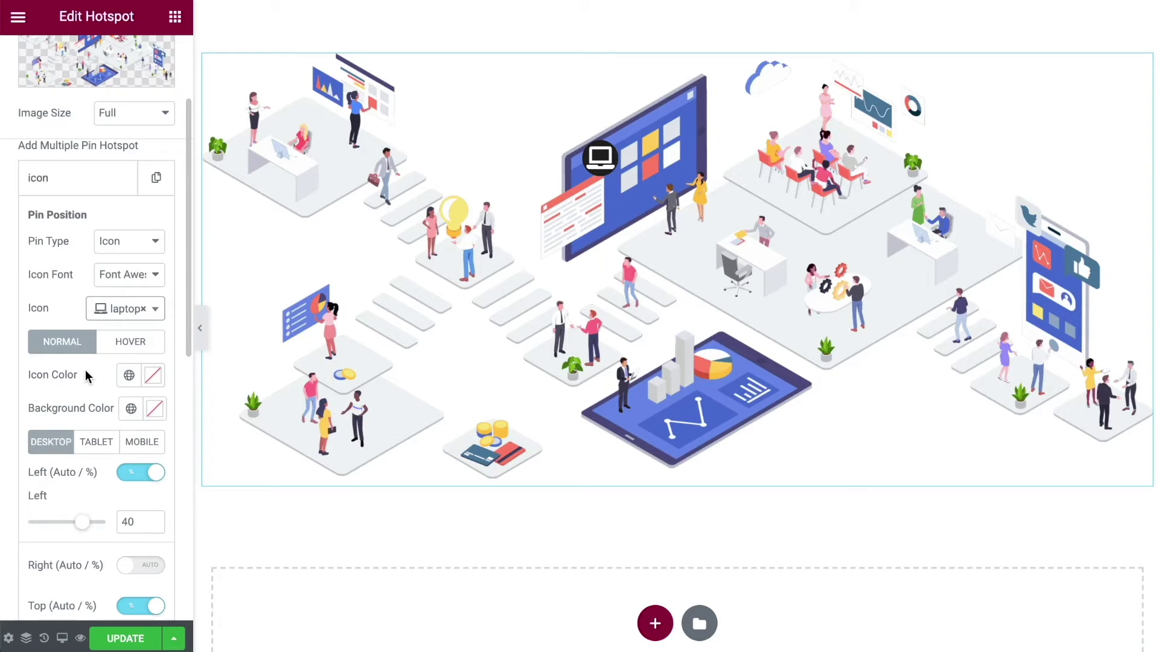
scroll(57, 289, up, 3)
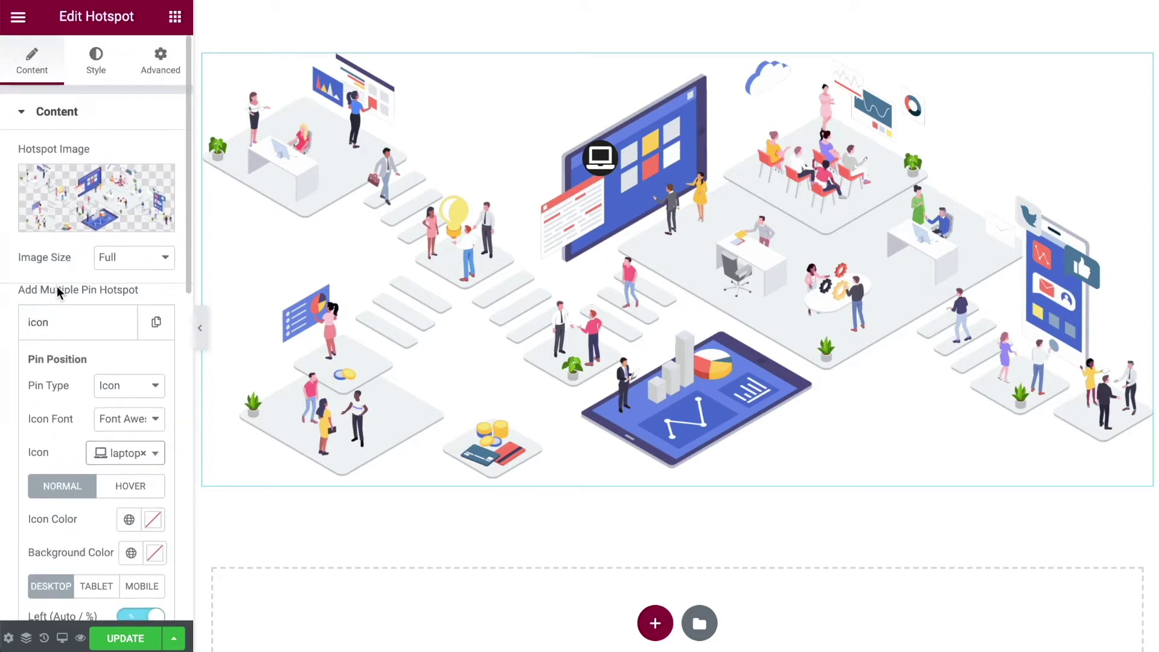
In Style > Pin Icon, set Pin Width to 60 and Icon Size to 30
click(95, 67)
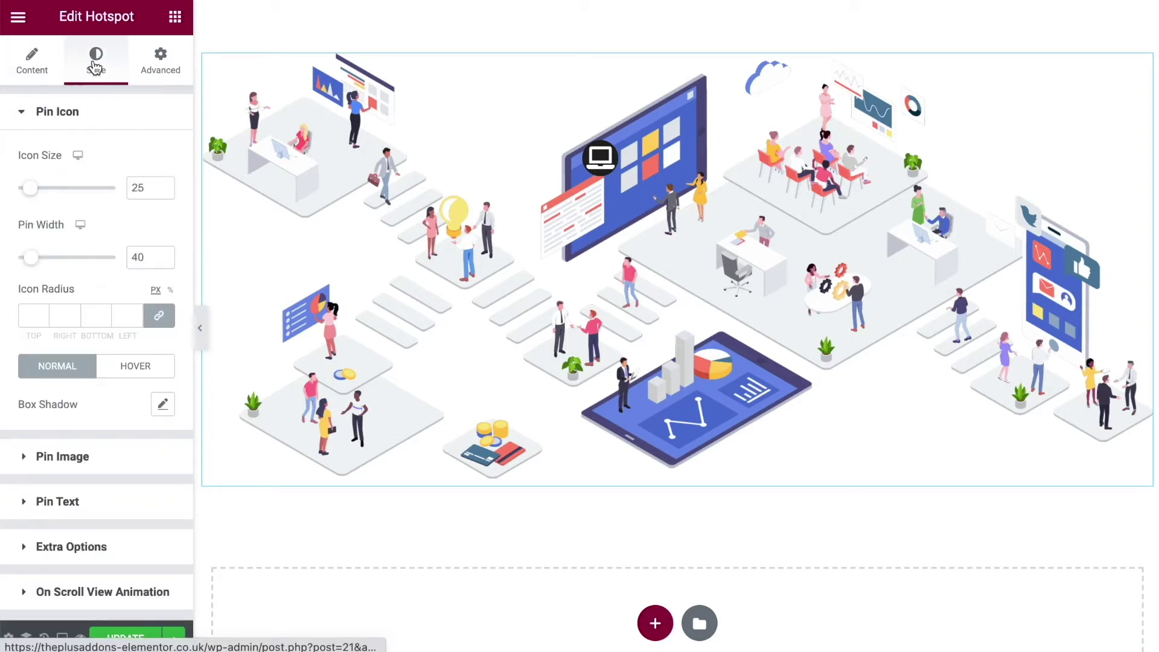
click(66, 119)
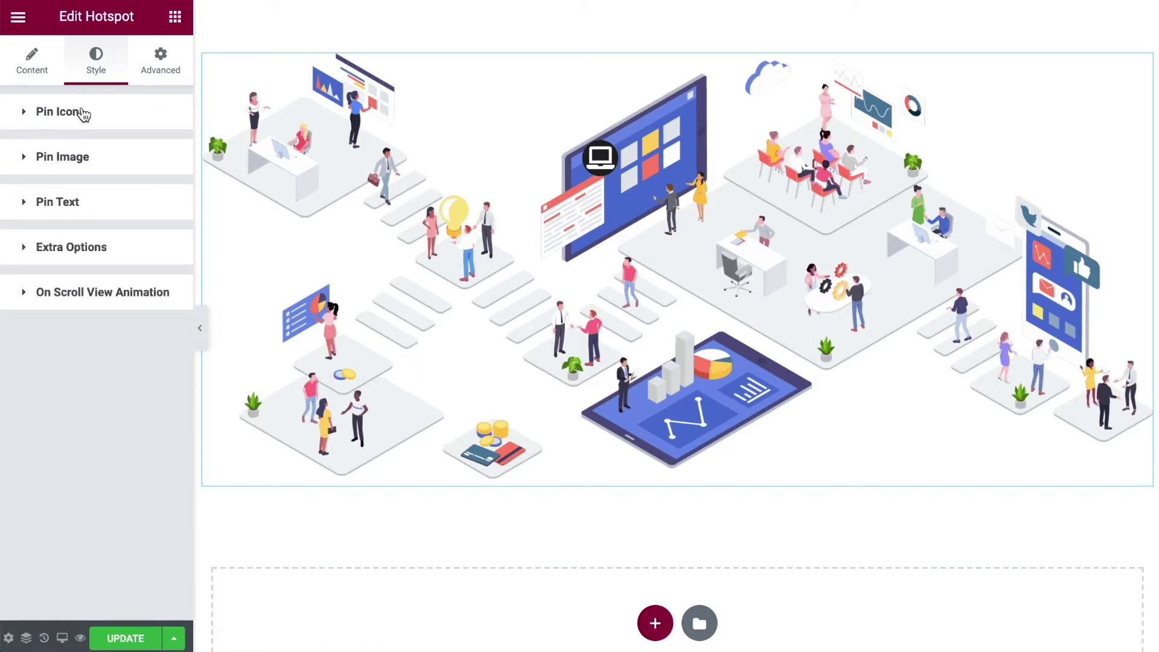
click(29, 114)
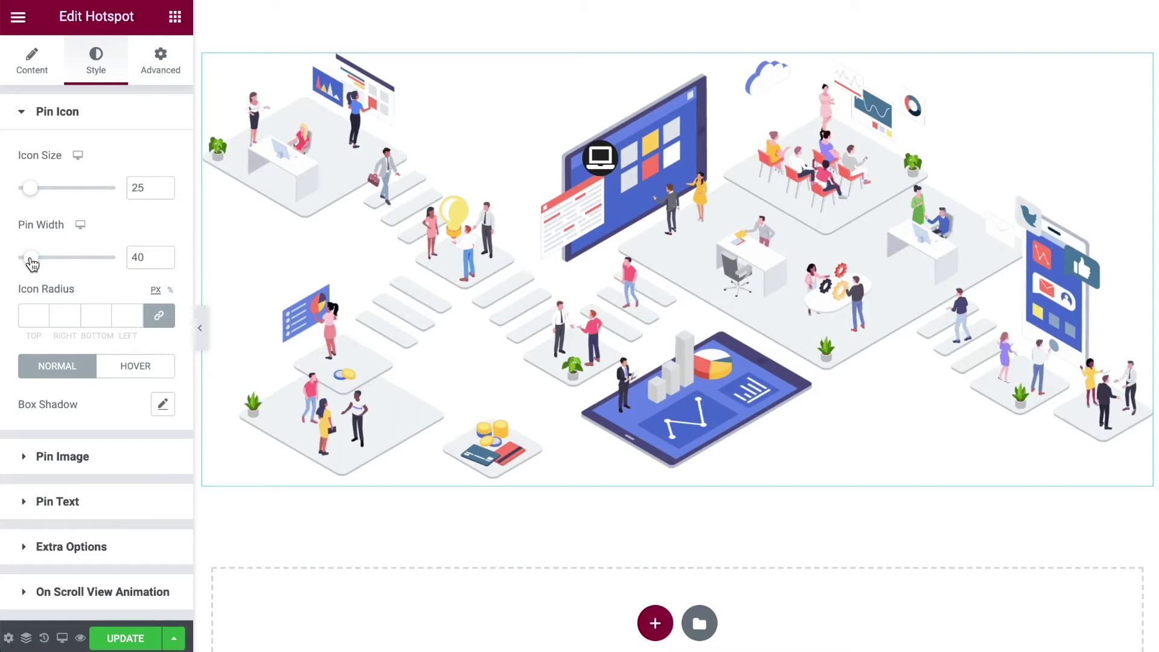
drag(32, 263, 40, 264)
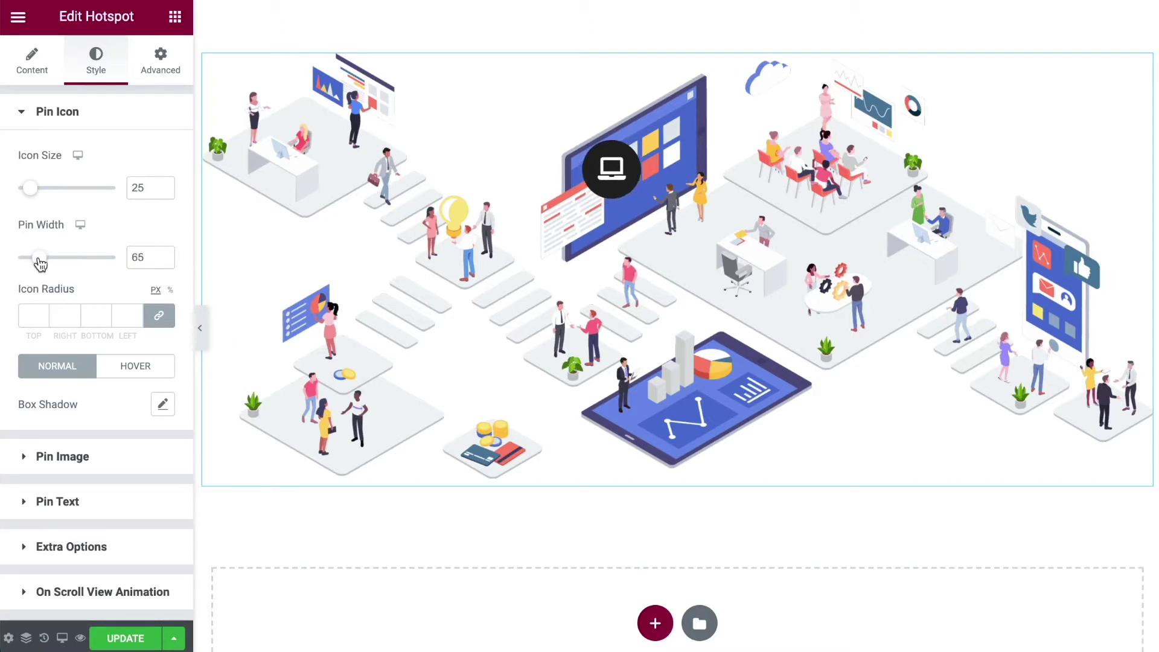
click(163, 261)
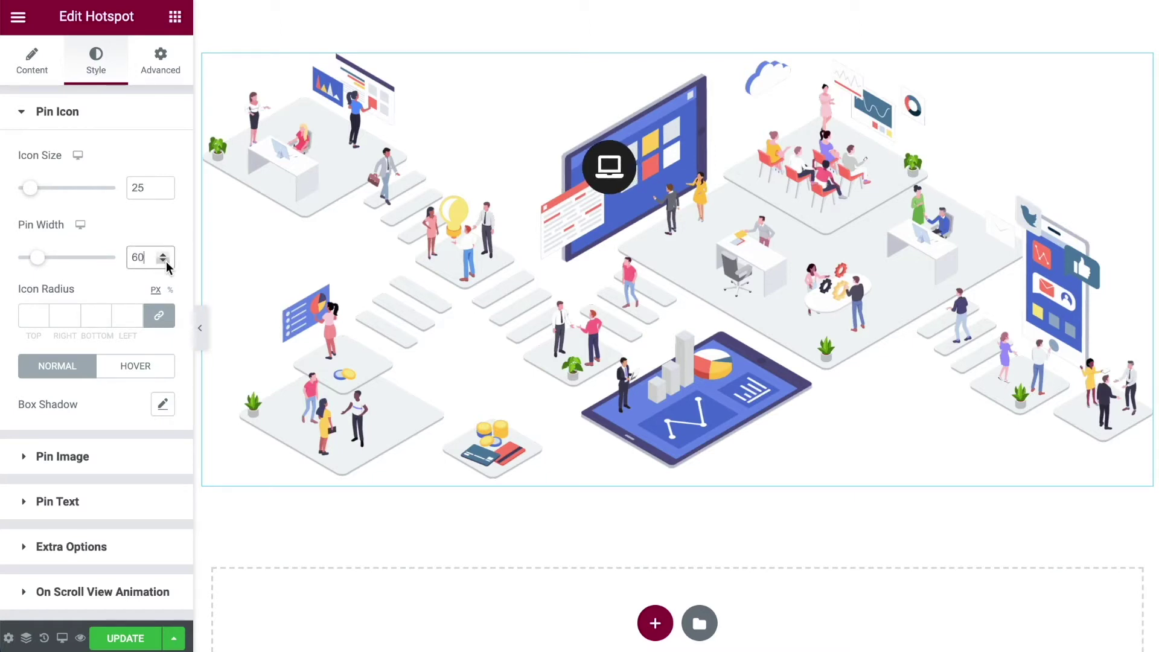
drag(32, 194, 35, 194)
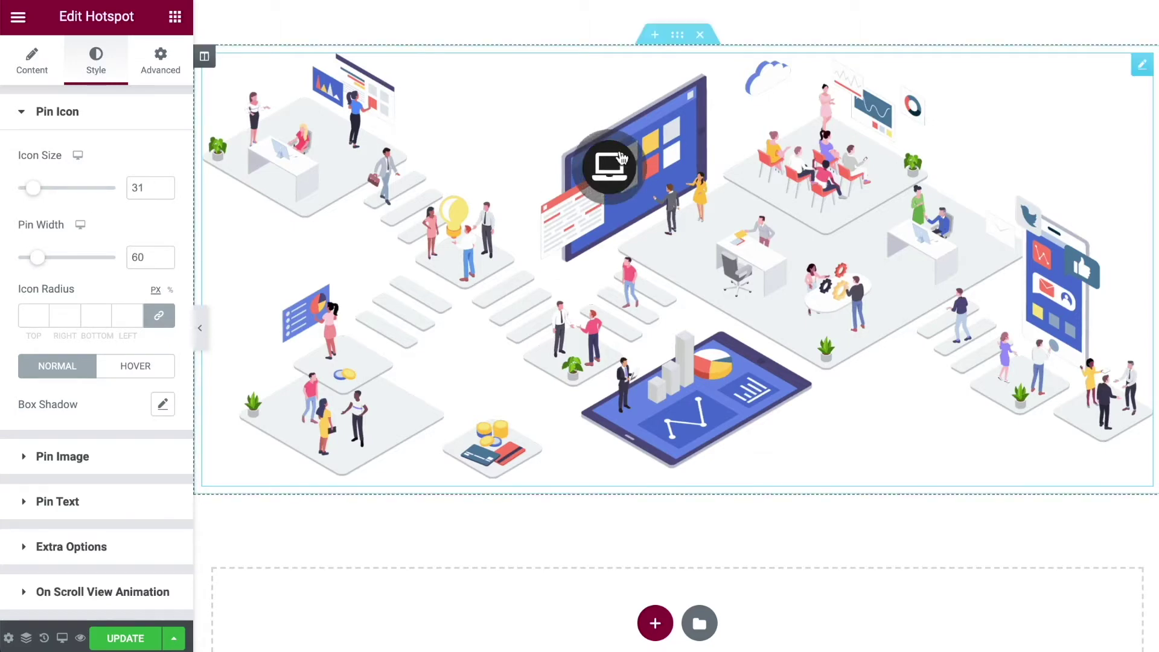
click(163, 192)
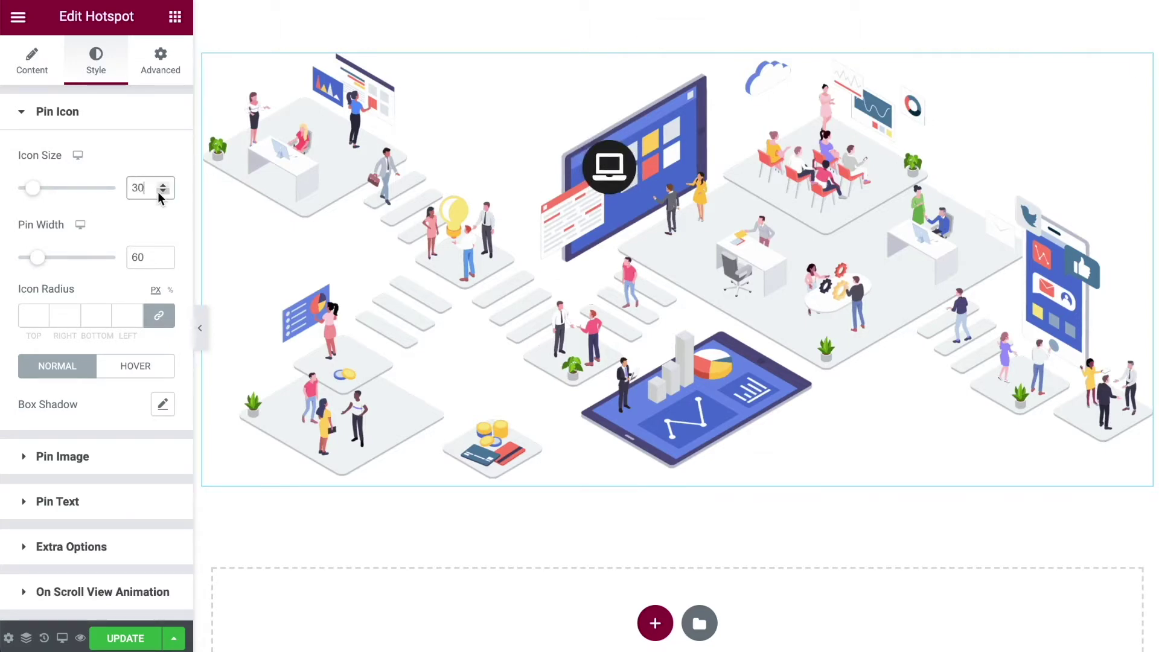
click(32, 58)
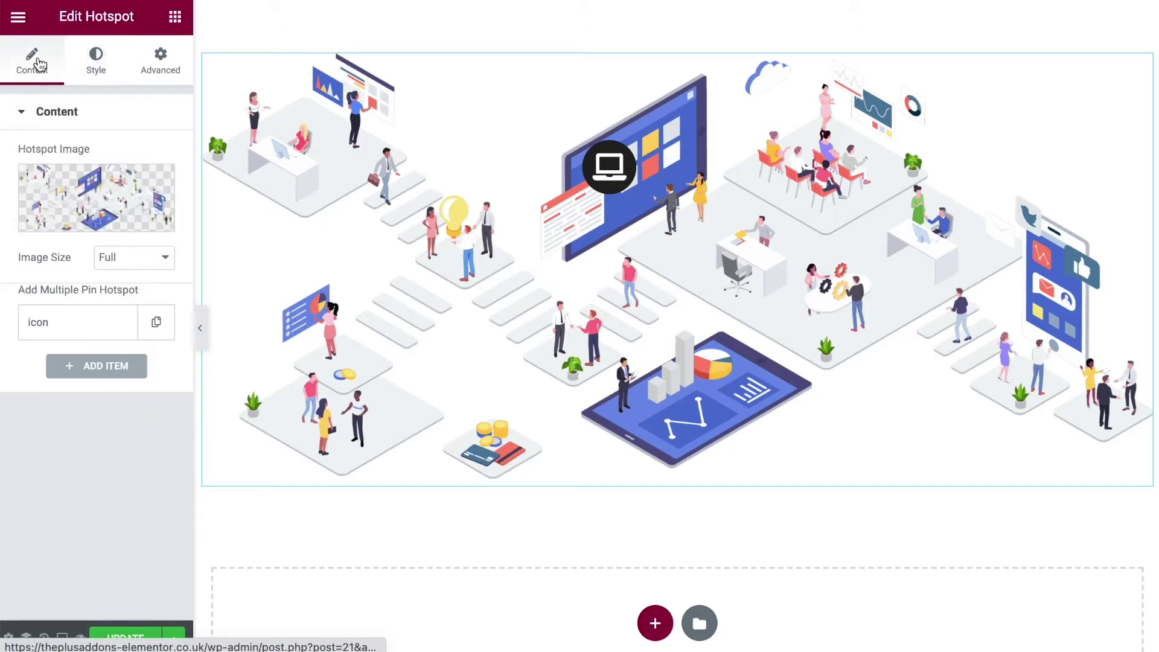
Expand the icon item and clear its Icon Color so the icon stays white
click(104, 335)
scroll(100, 344, down, 4)
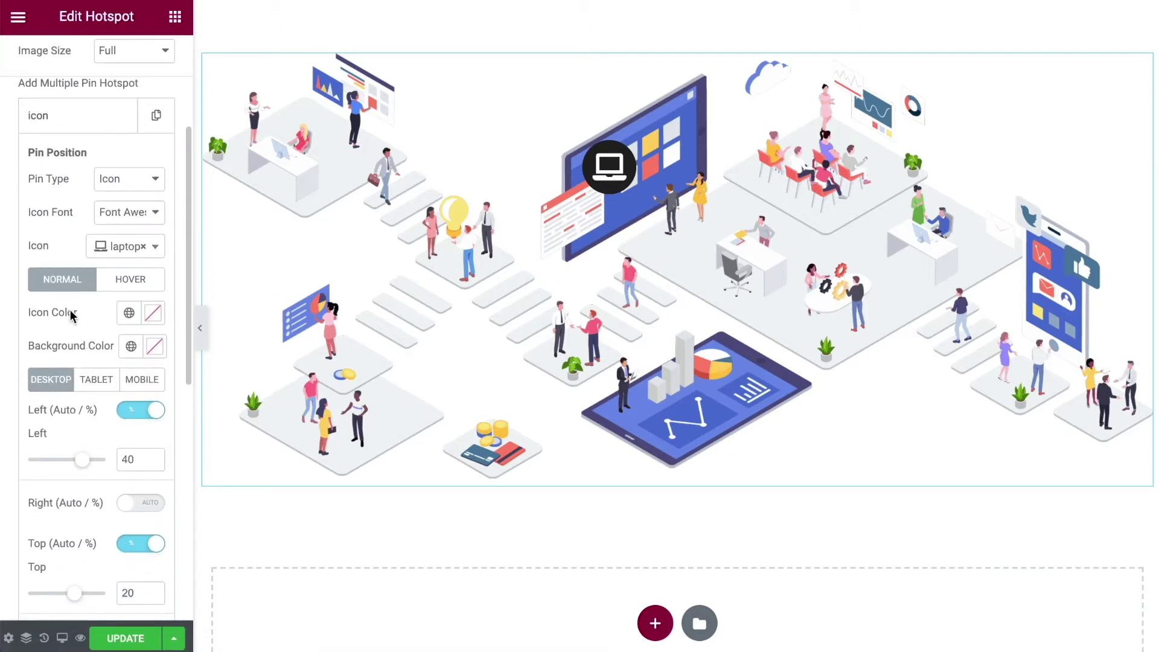
click(151, 316)
click(250, 400)
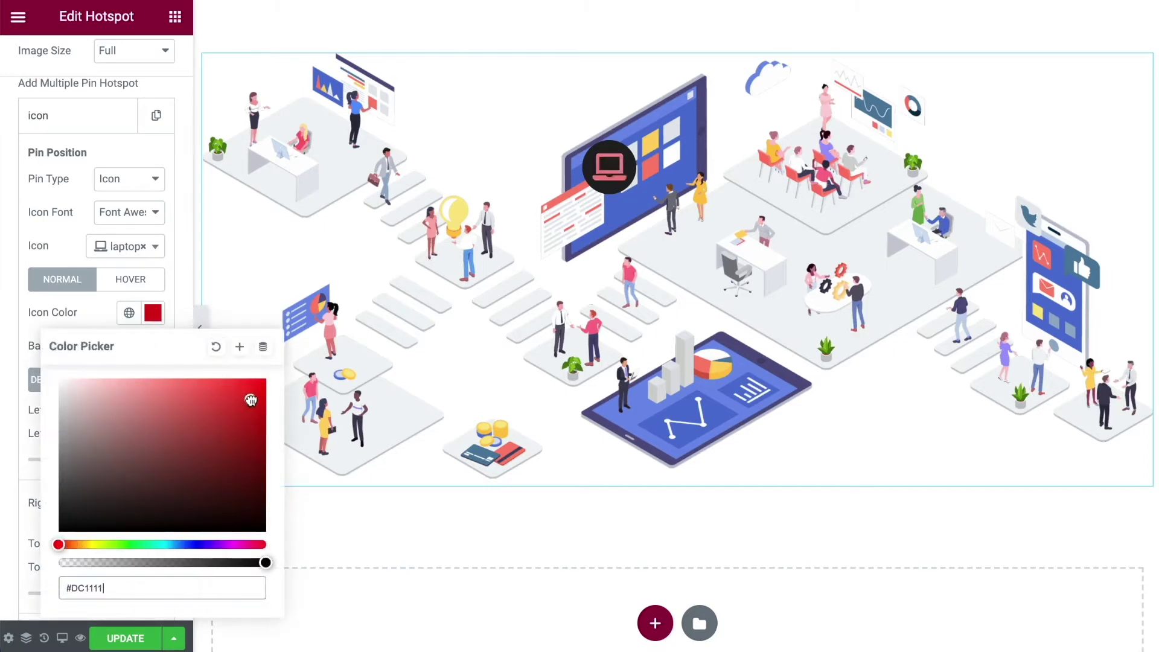
click(215, 349)
click(91, 319)
Set the pin's Background Color to bright blue #017FFF and show the HOVER settings
click(155, 346)
click(192, 578)
drag(192, 578, 182, 578)
drag(257, 478, 266, 411)
click(34, 329)
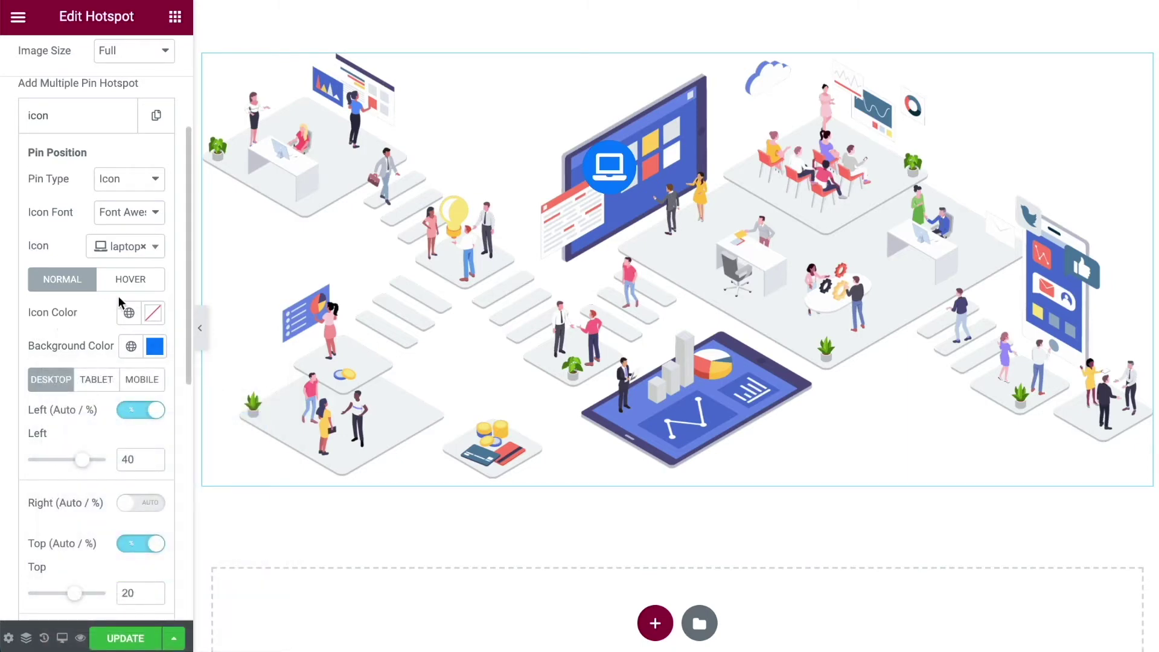
click(125, 280)
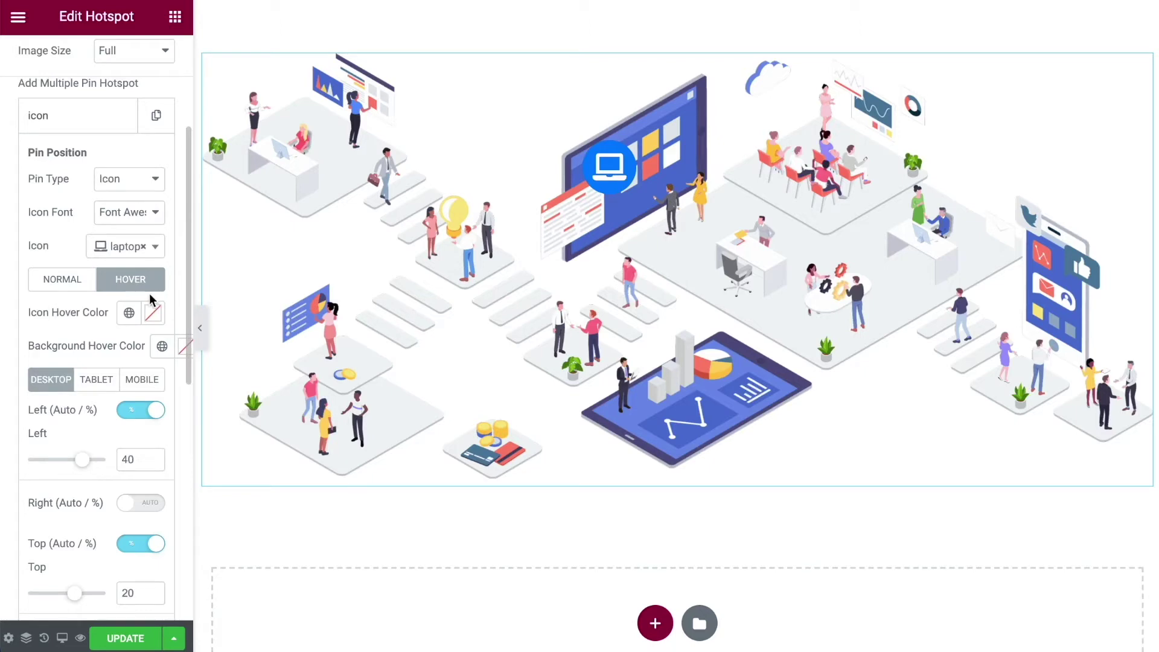
Set the pin's Background Hover Color to magenta #DE00FE, then return to NORMAL
scroll(180, 345, down, 9)
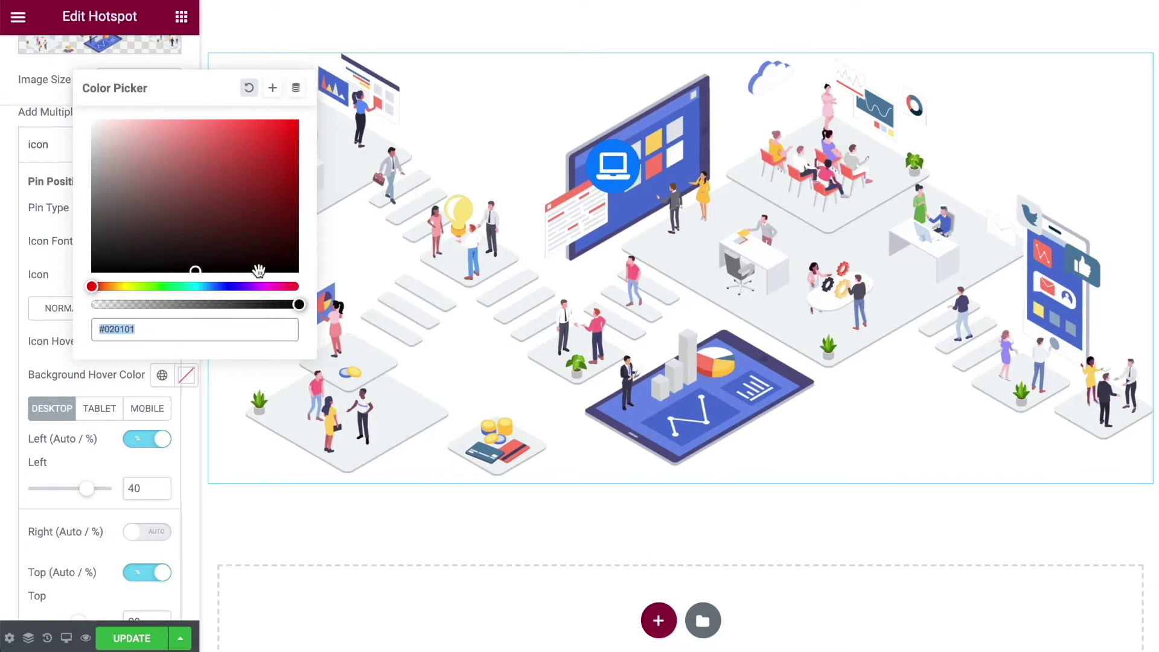
click(260, 287)
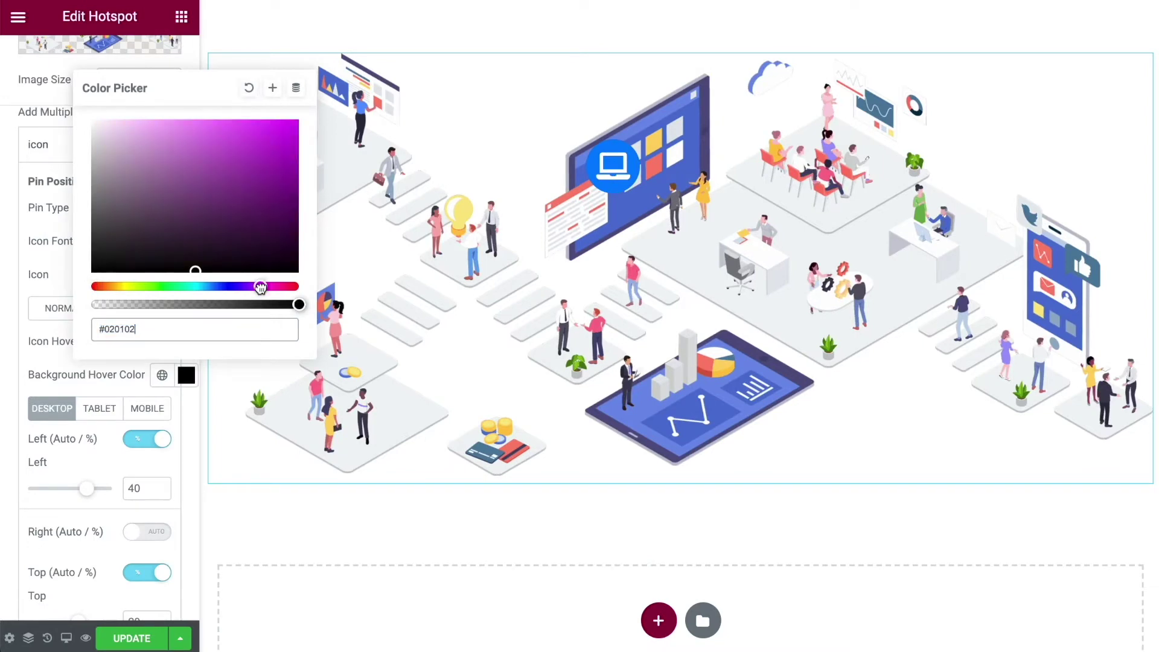
click(297, 123)
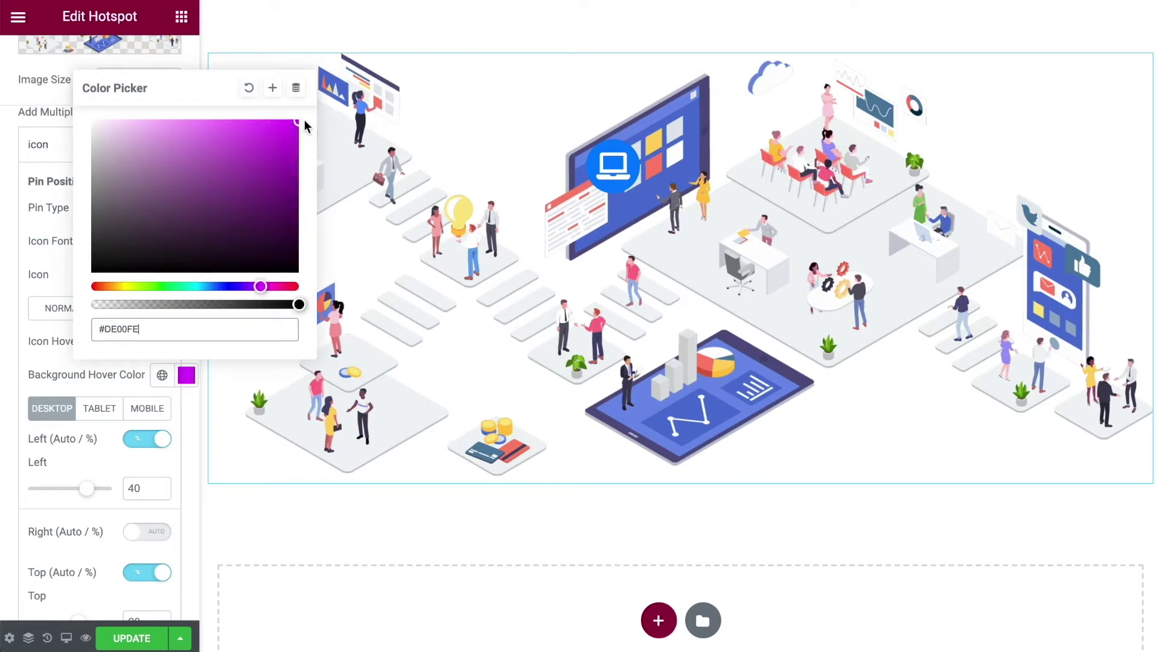
click(7, 286)
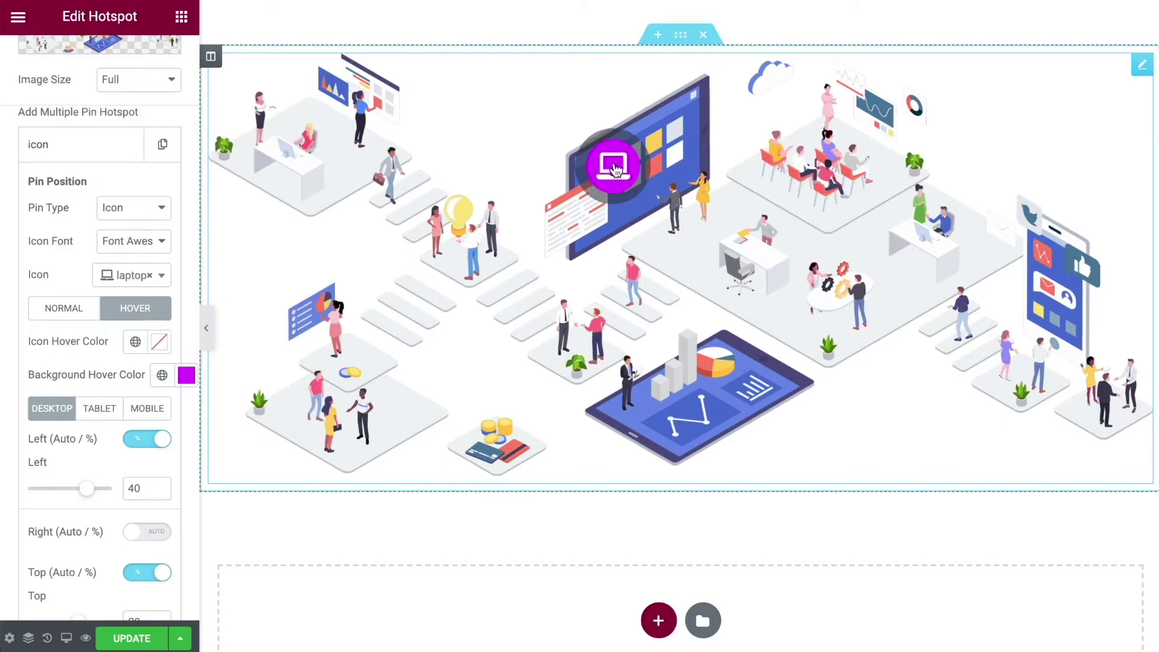
click(51, 308)
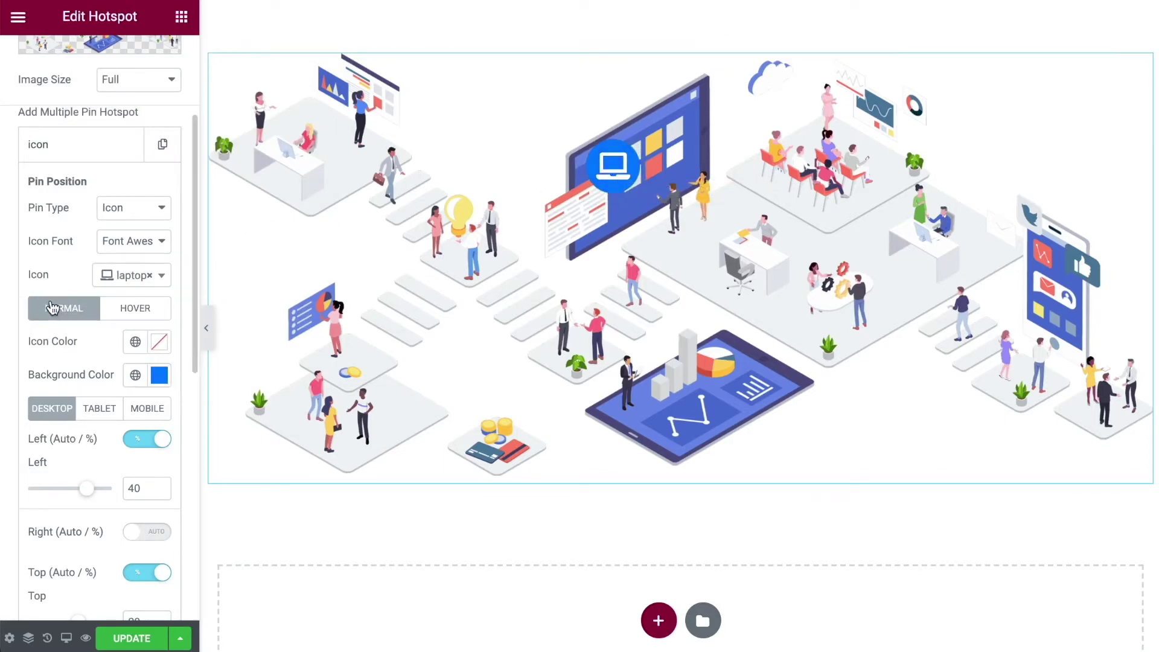
scroll(51, 309, down, 2)
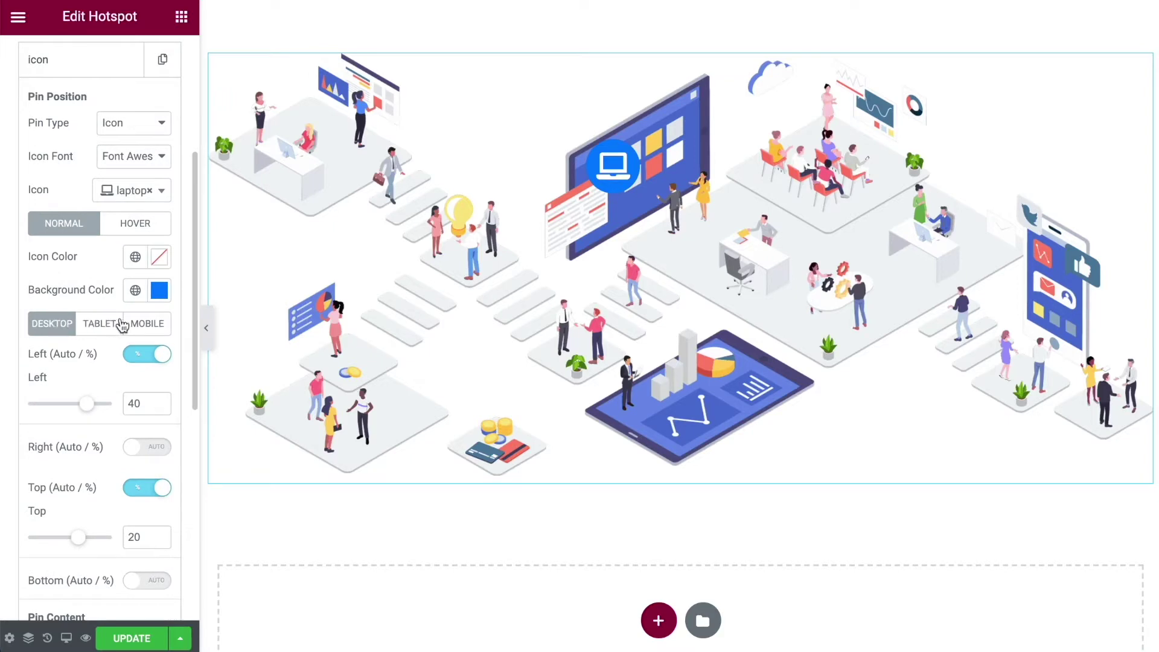
click(102, 326)
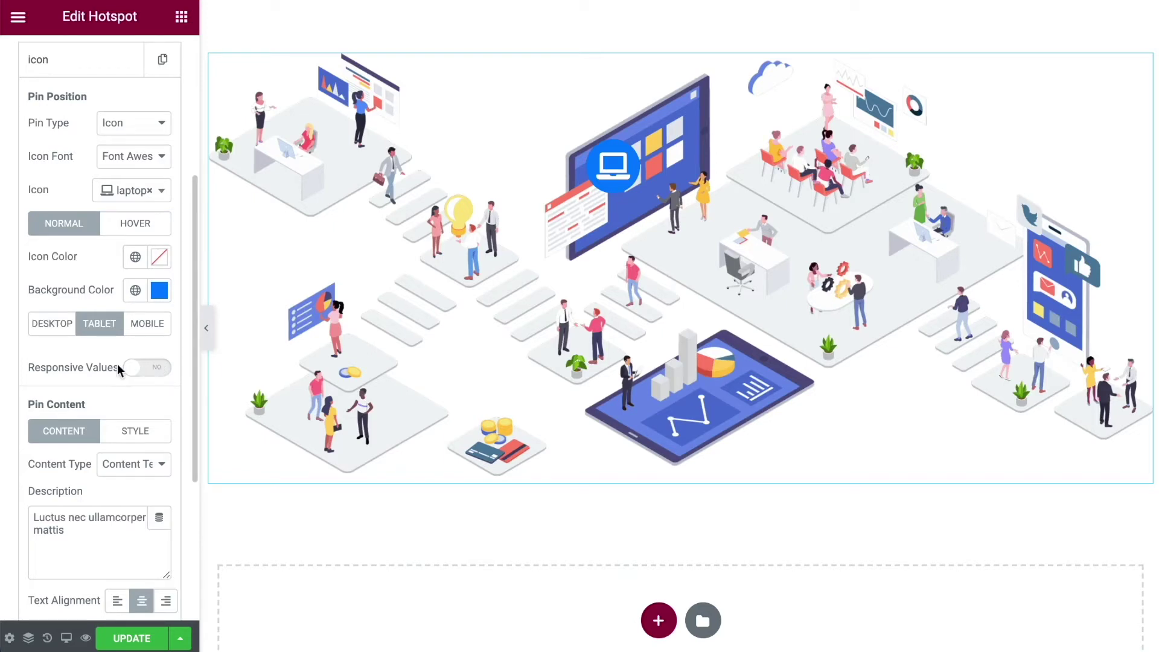
click(49, 331)
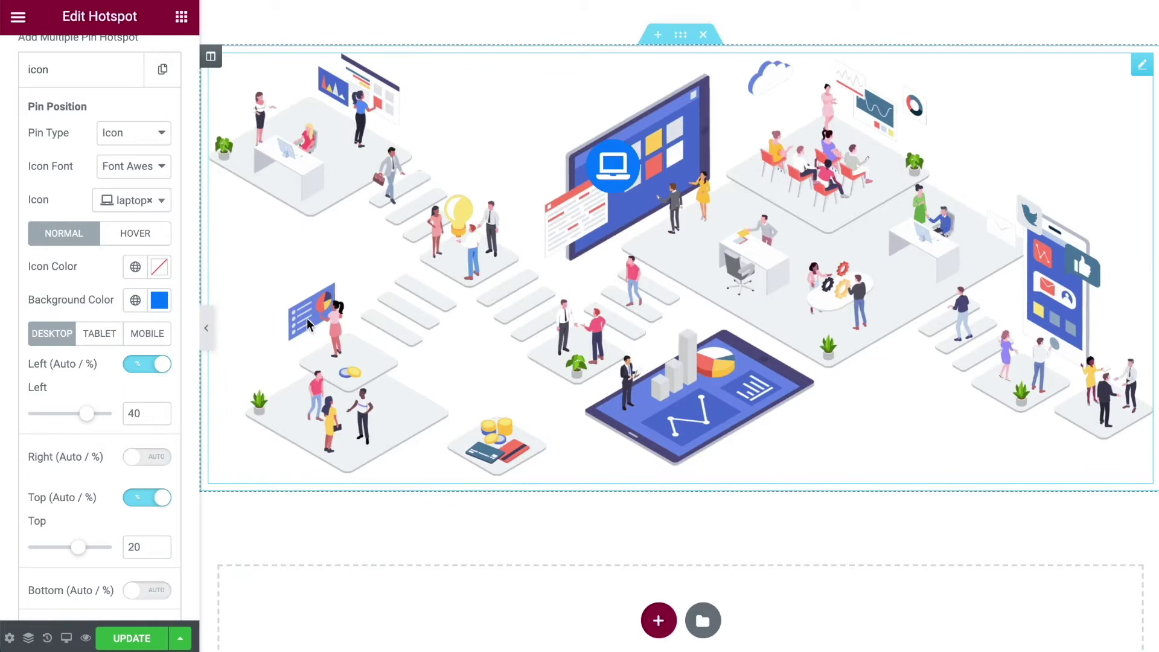
click(104, 335)
click(143, 379)
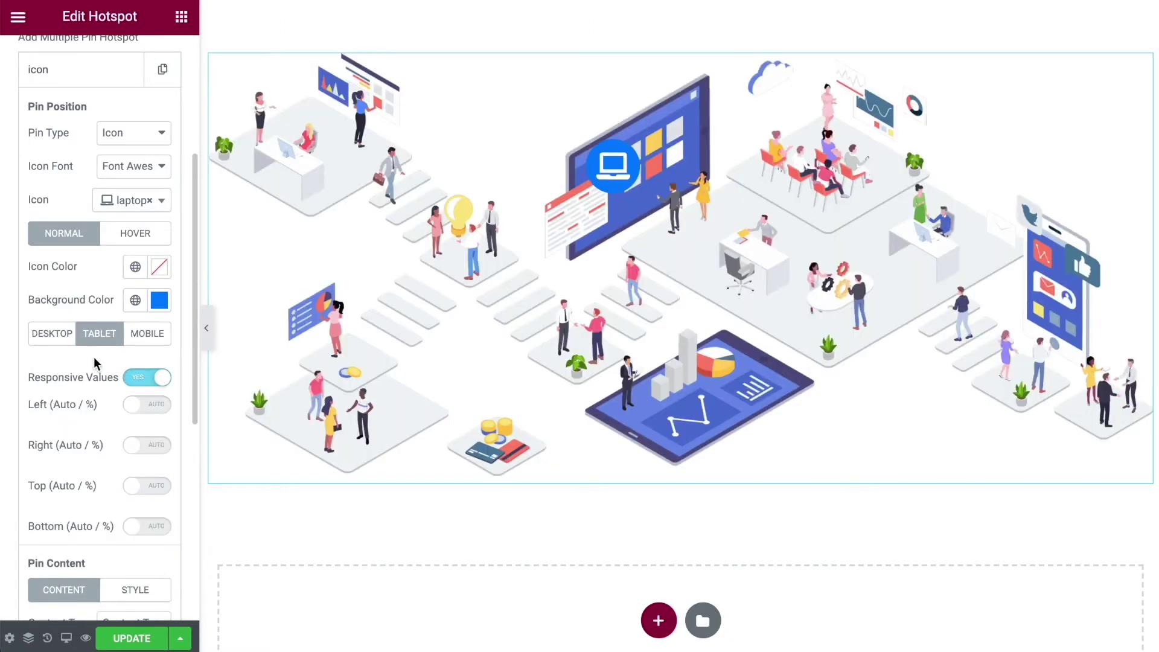
scroll(93, 356, down, 1)
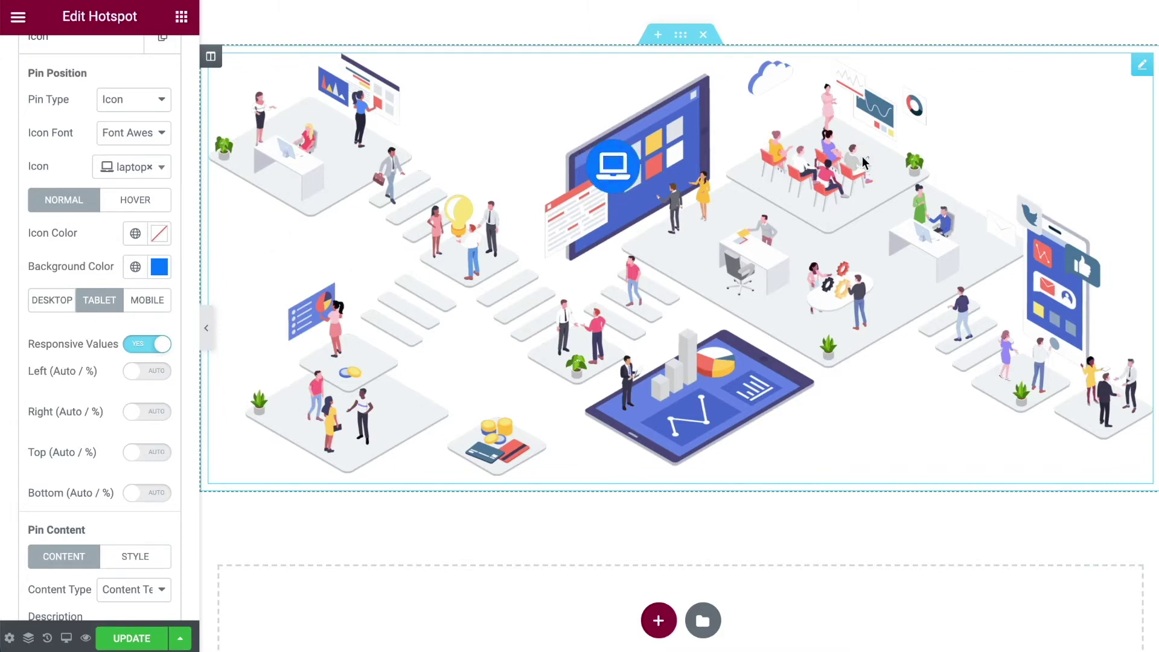
click(148, 343)
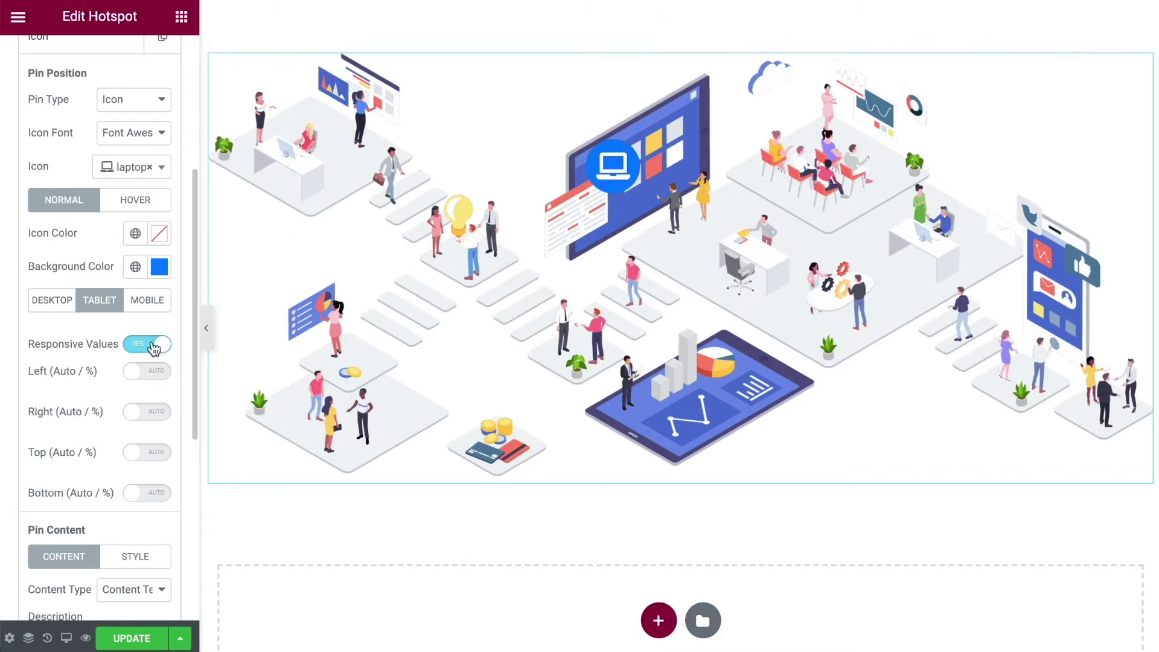
click(55, 305)
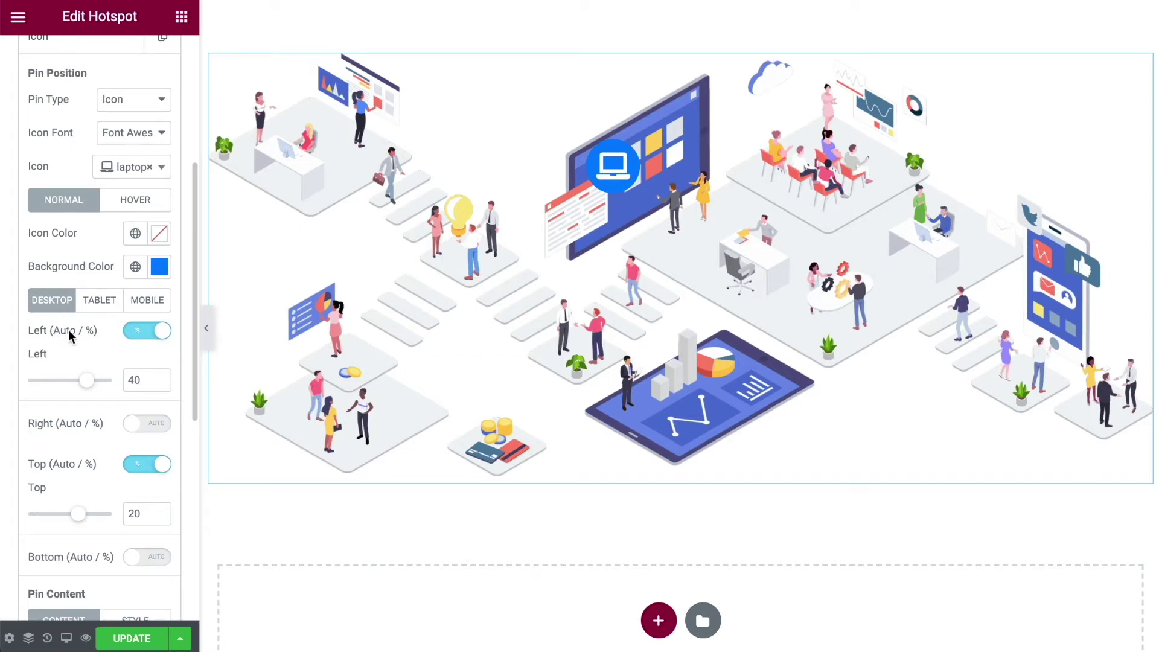
scroll(68, 329, down, 1)
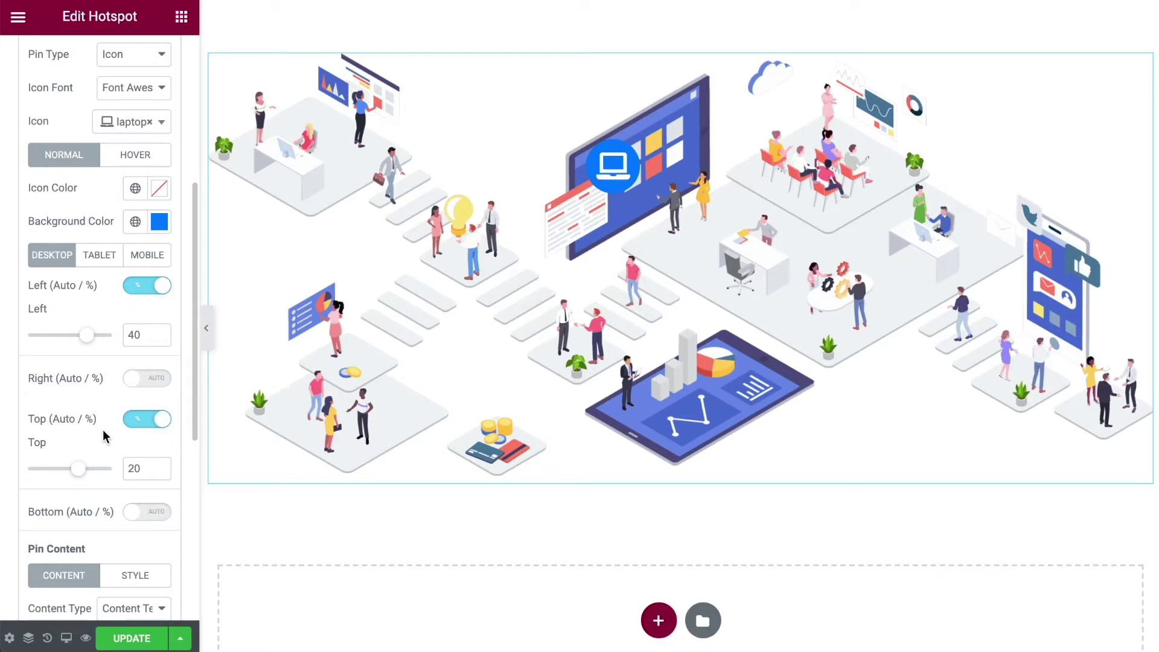
Position the laptop pin at Left 12% and Top 22%
click(159, 338)
click(159, 338)
click(159, 338)
click(159, 338)
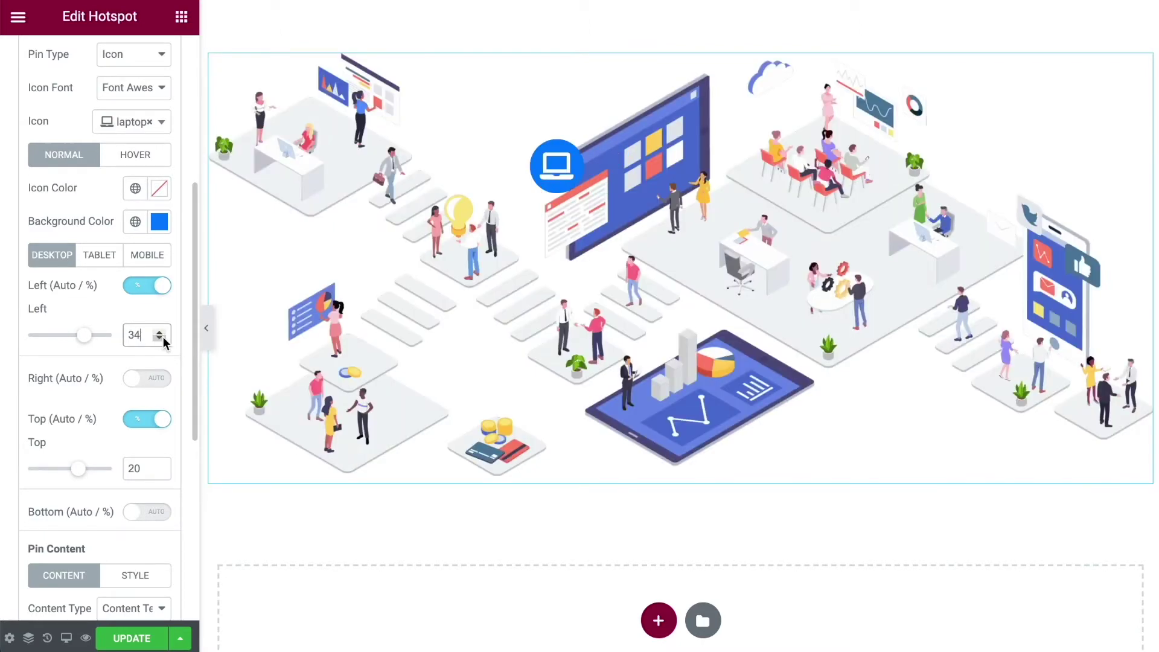
drag(144, 335, 89, 340)
text(12)
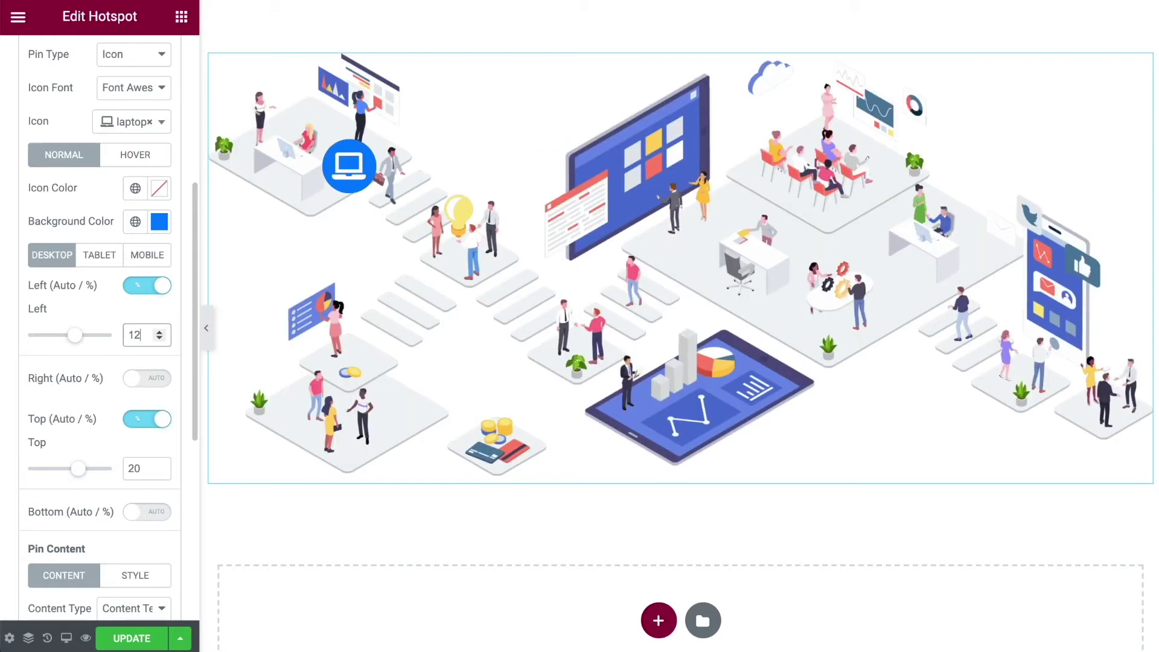
click(160, 466)
click(159, 467)
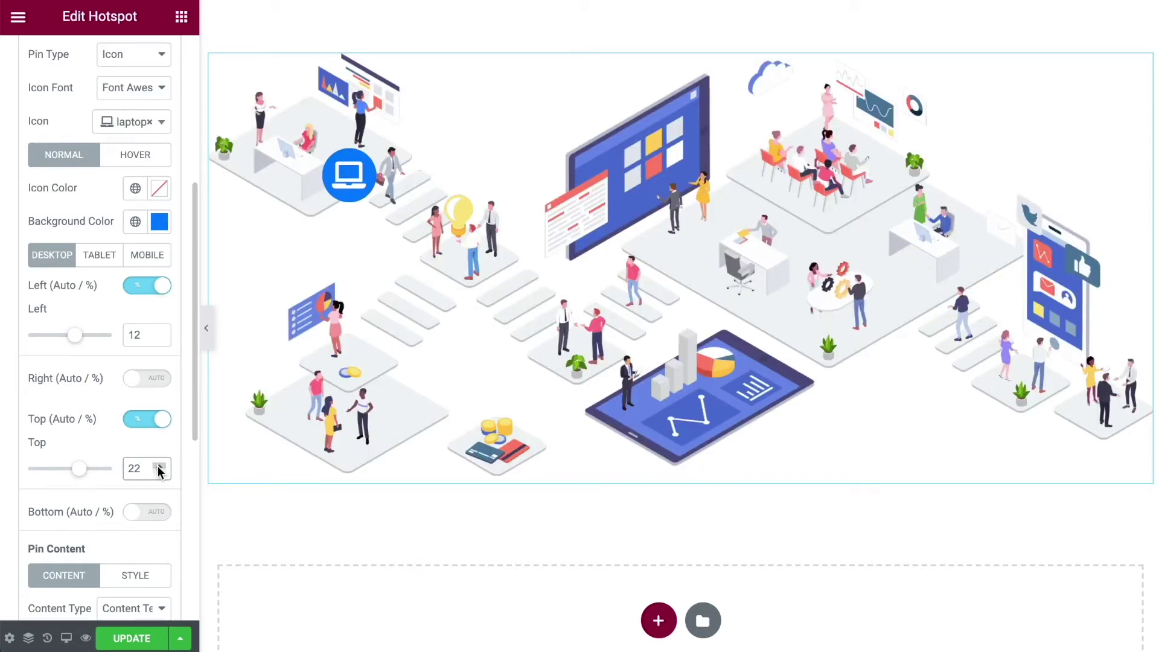
scroll(160, 471, down, 5)
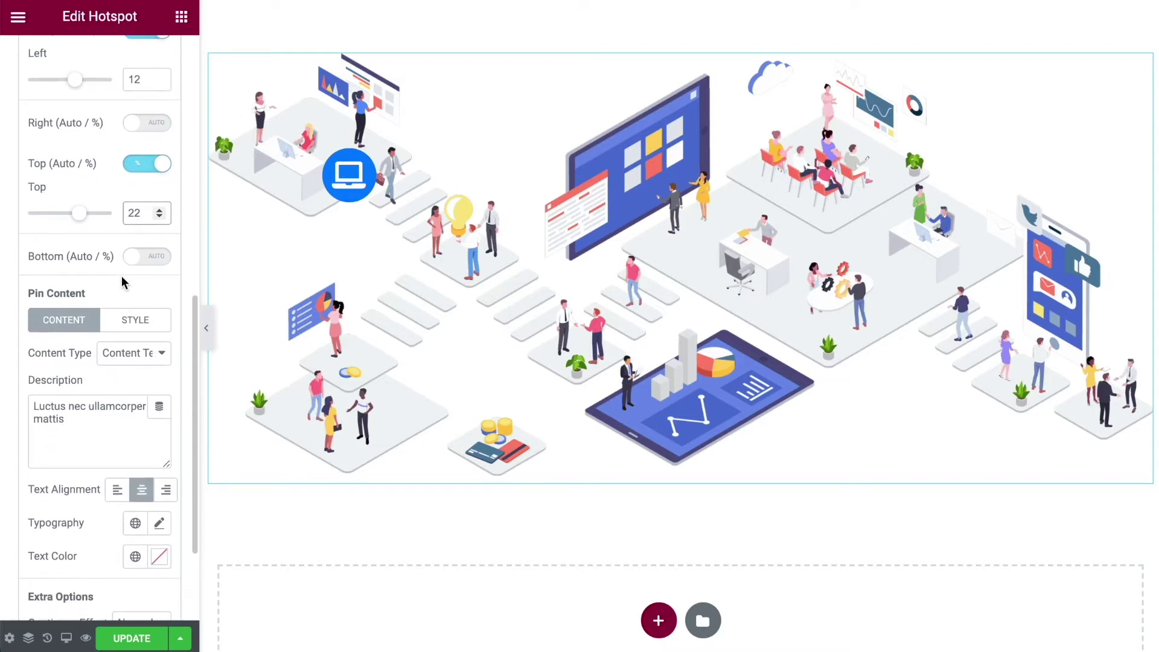
scroll(115, 283, down, 1)
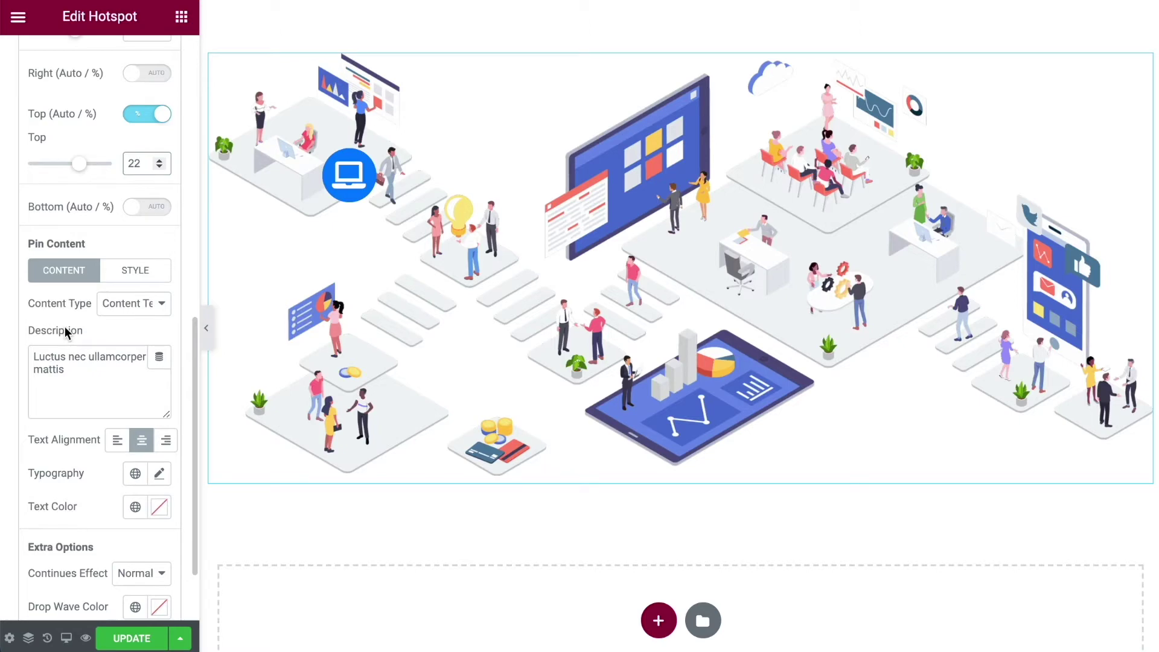
Replace the pin's description with 'Web Design' and open the page preview
drag(75, 384, 3, 354)
text(Web Design)
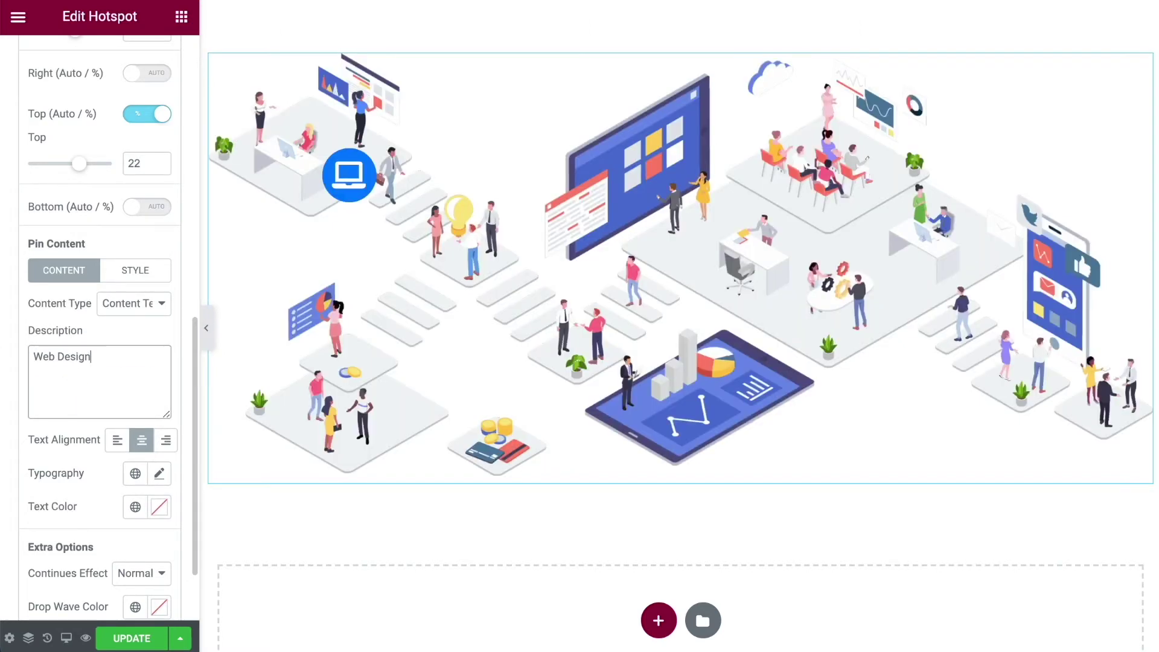
click(87, 635)
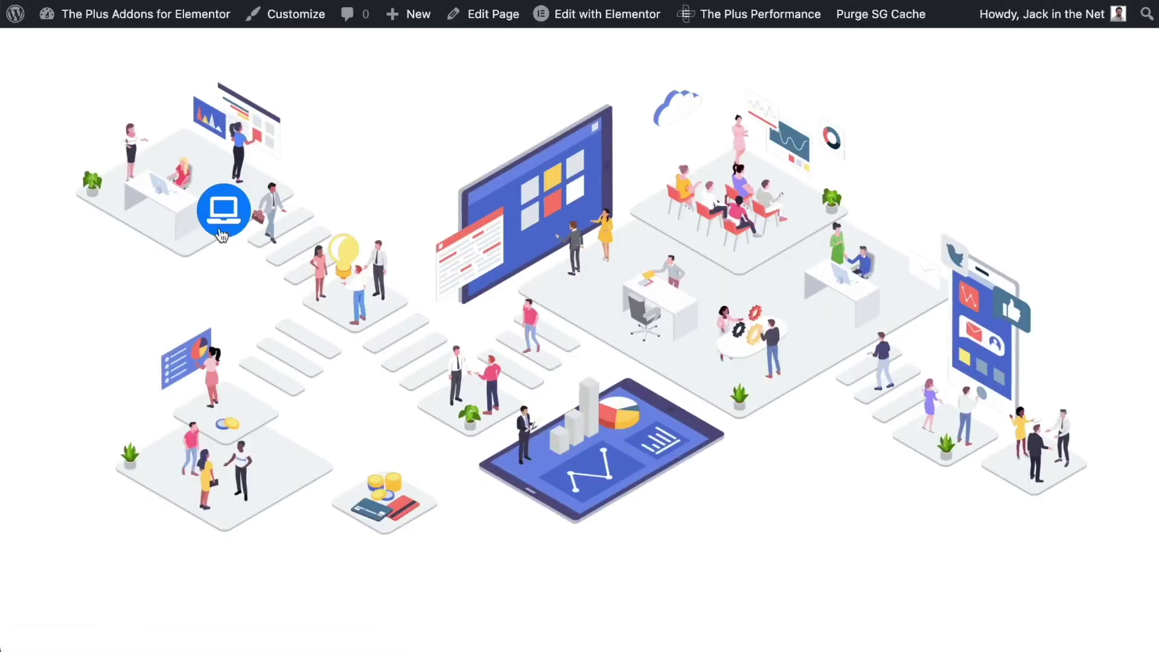
Check the blue laptop pin on the illustration in the live preview
mouse_move(220, 211)
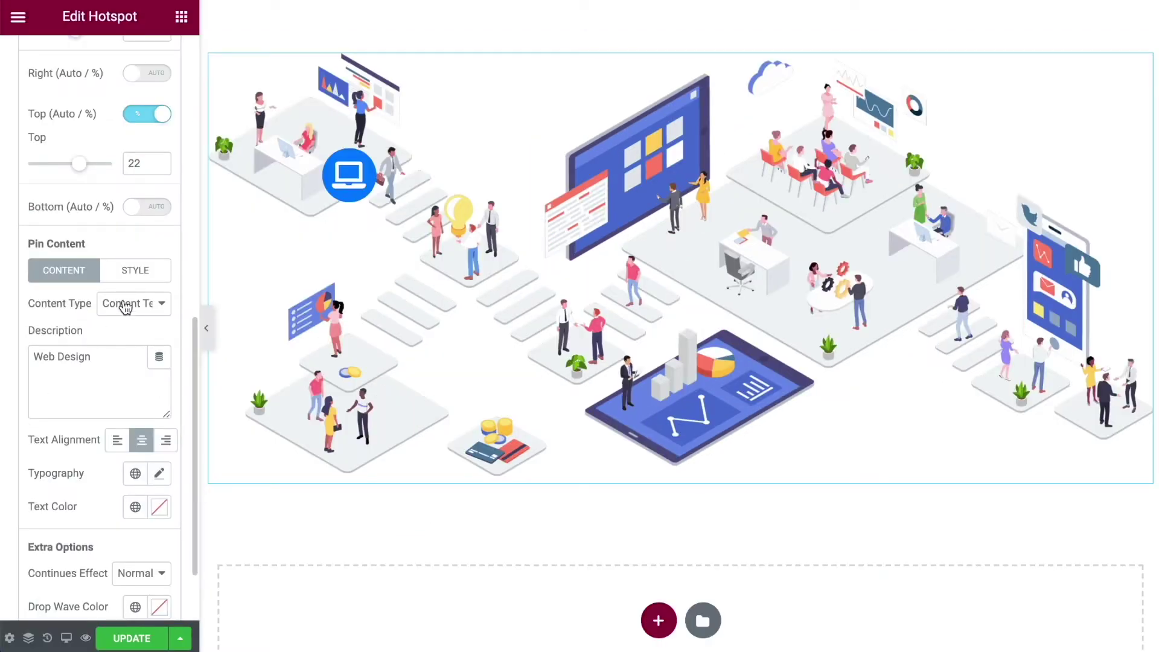
click(112, 307)
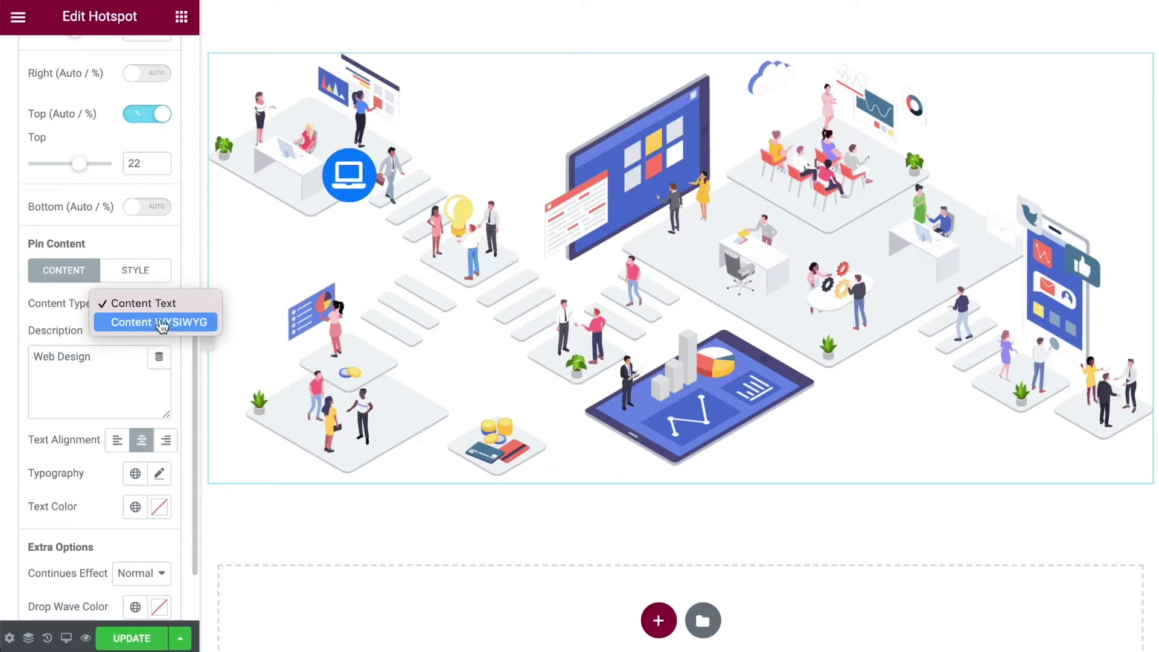
click(72, 364)
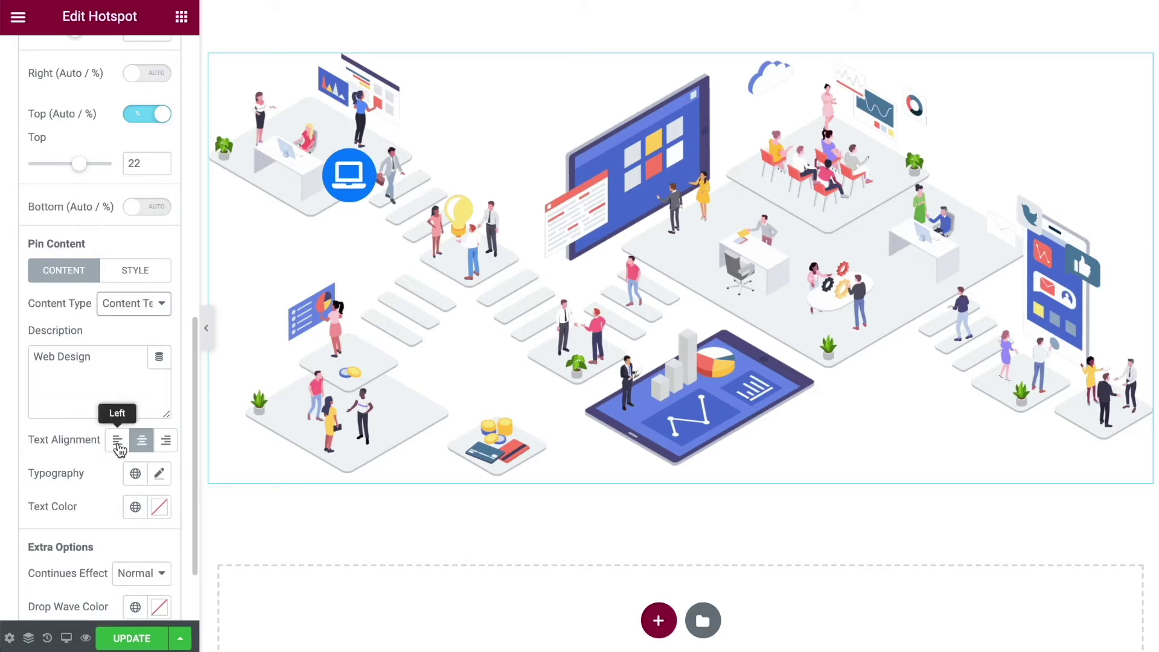
Set the tooltip text typography to 14 px size and Bold weight
click(158, 474)
scroll(145, 477, down, 3)
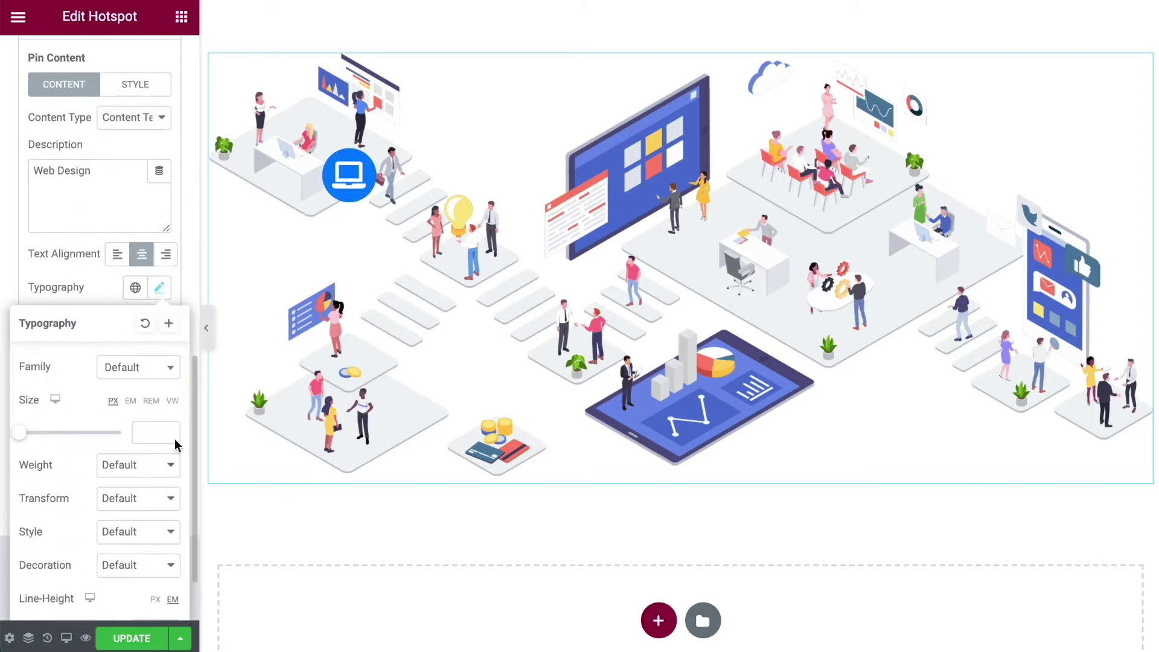
click(150, 435)
text(14)
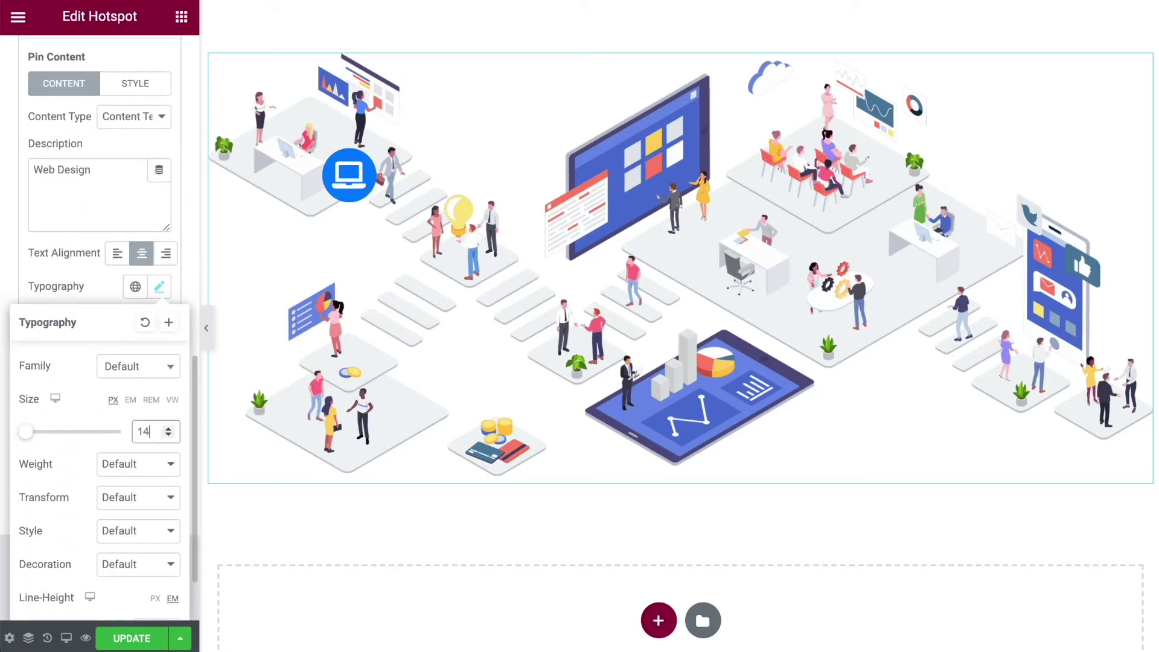
click(134, 464)
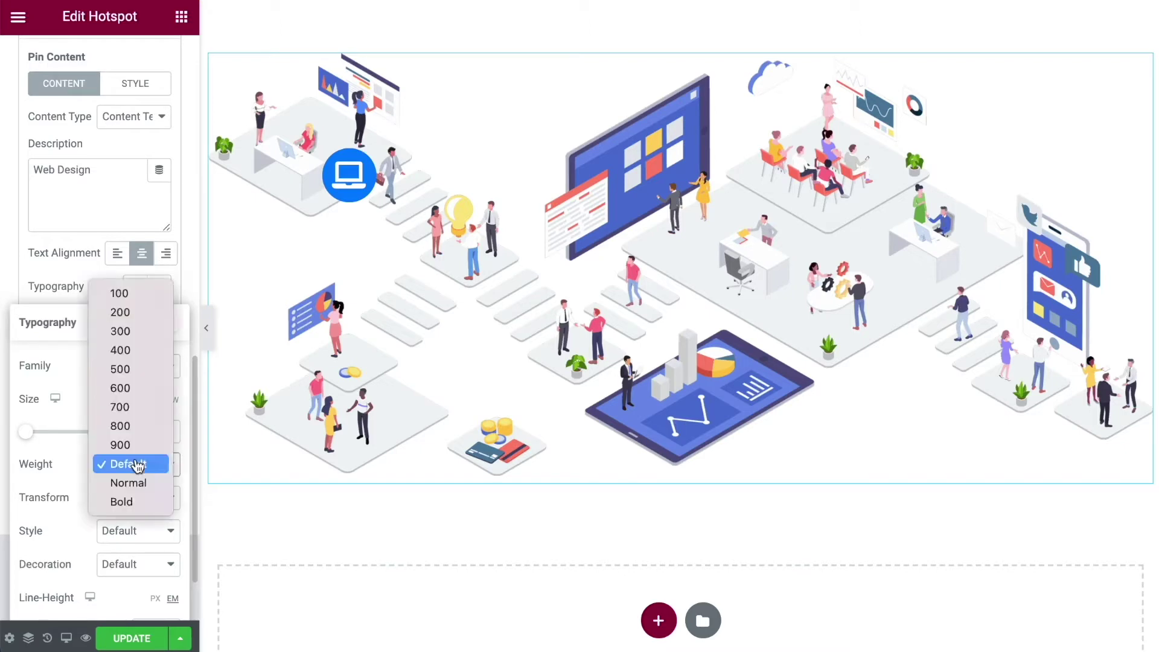
click(134, 500)
Preview the page to check the 'Web Design' tooltip above the magenta laptop pin
scroll(92, 488, down, 1)
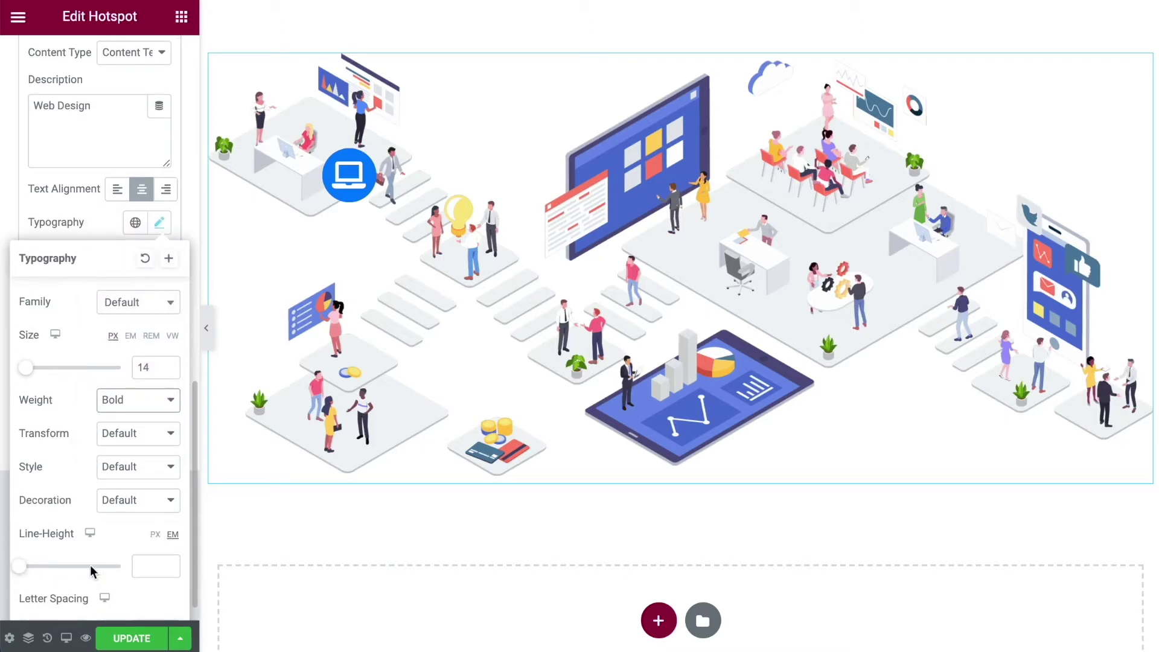
click(85, 639)
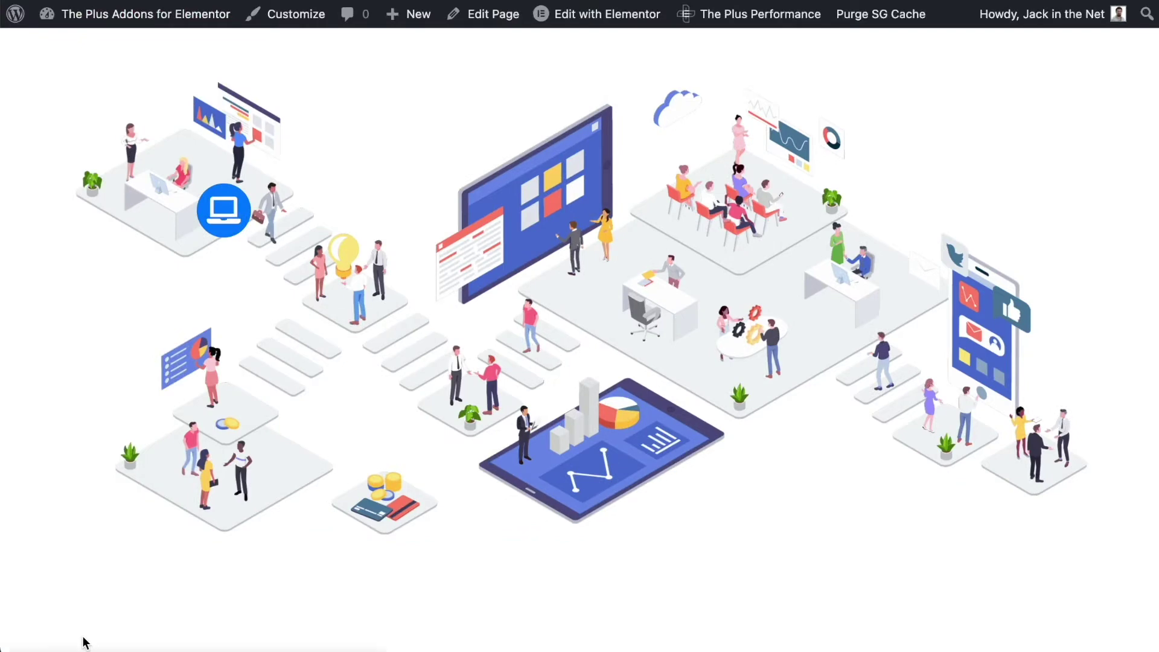
mouse_move(223, 210)
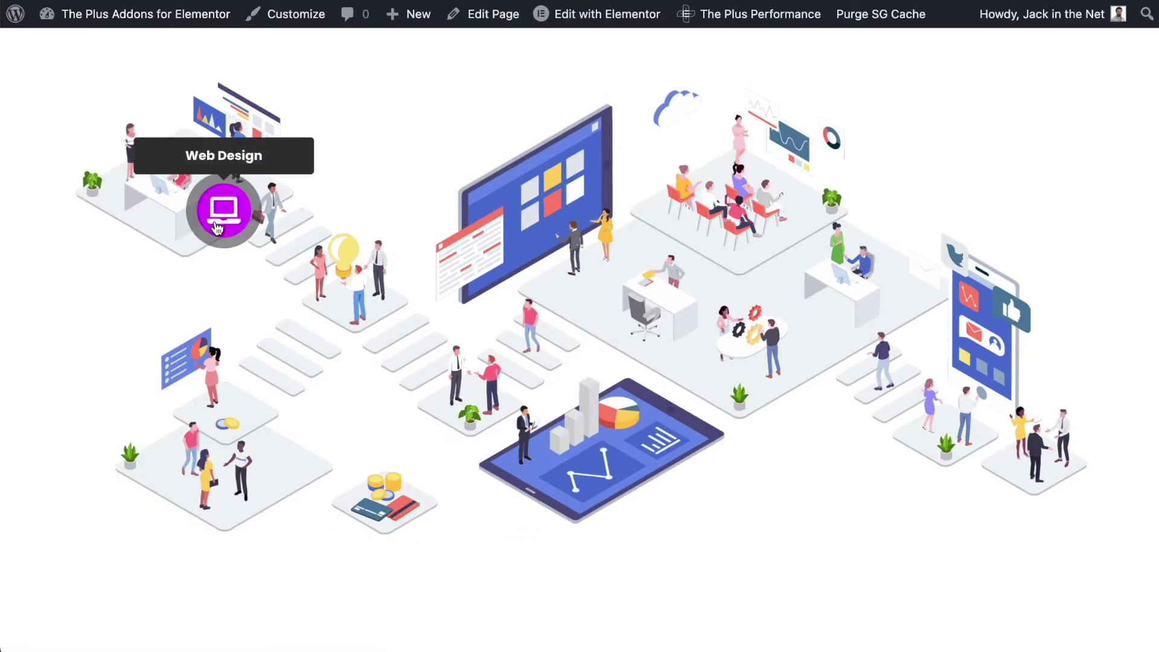